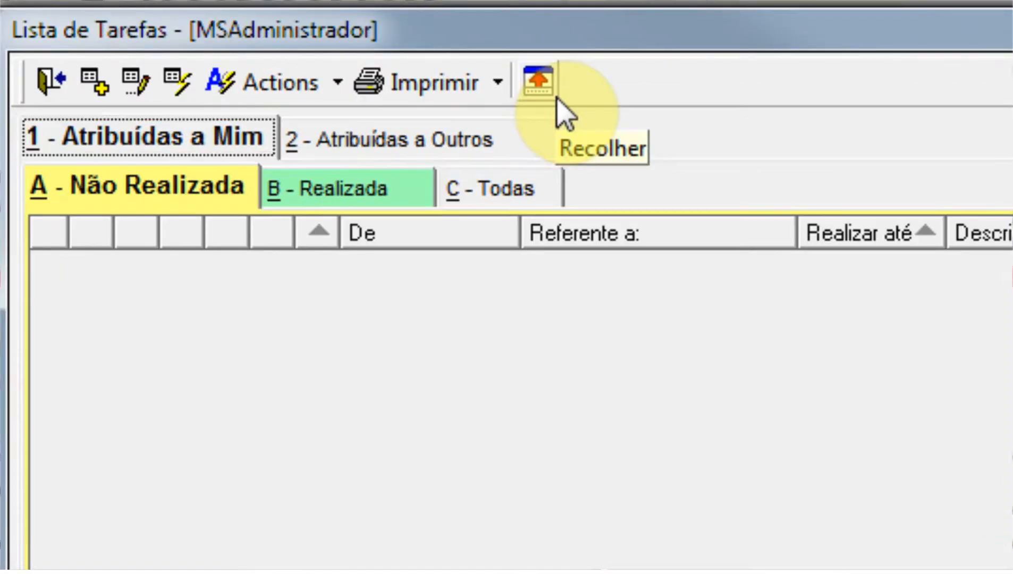
# Review the task lists assigned to others and to me, including the Realizada, Todas and Não Realizada views.
pyautogui.click(502, 158)
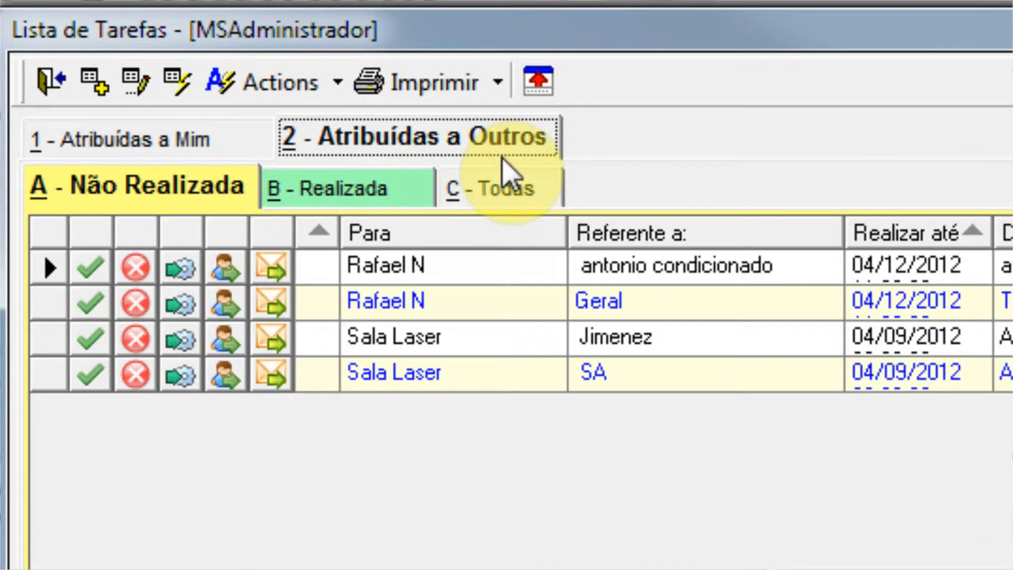
pyautogui.click(239, 153)
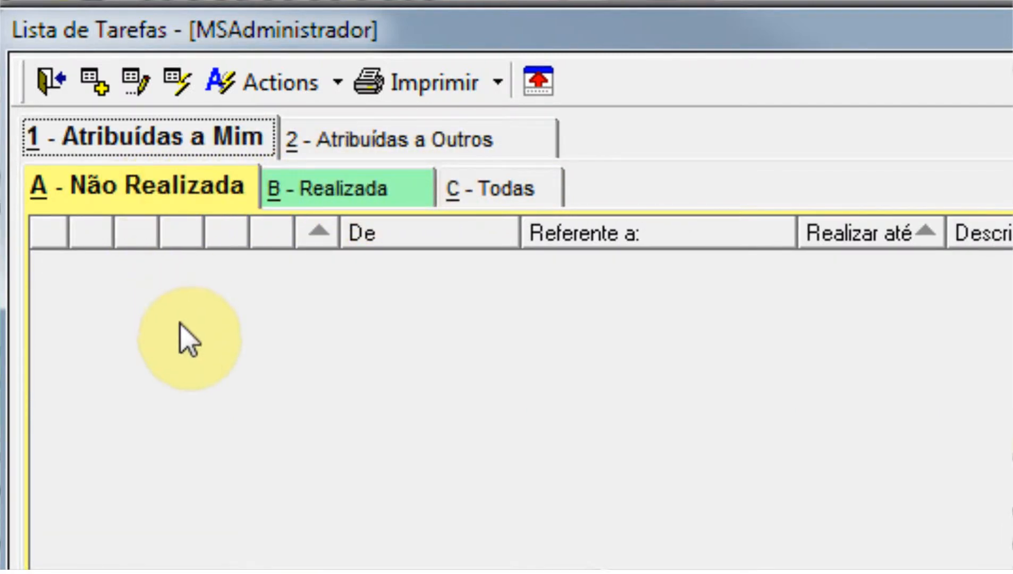
pyautogui.click(334, 198)
pyautogui.click(492, 191)
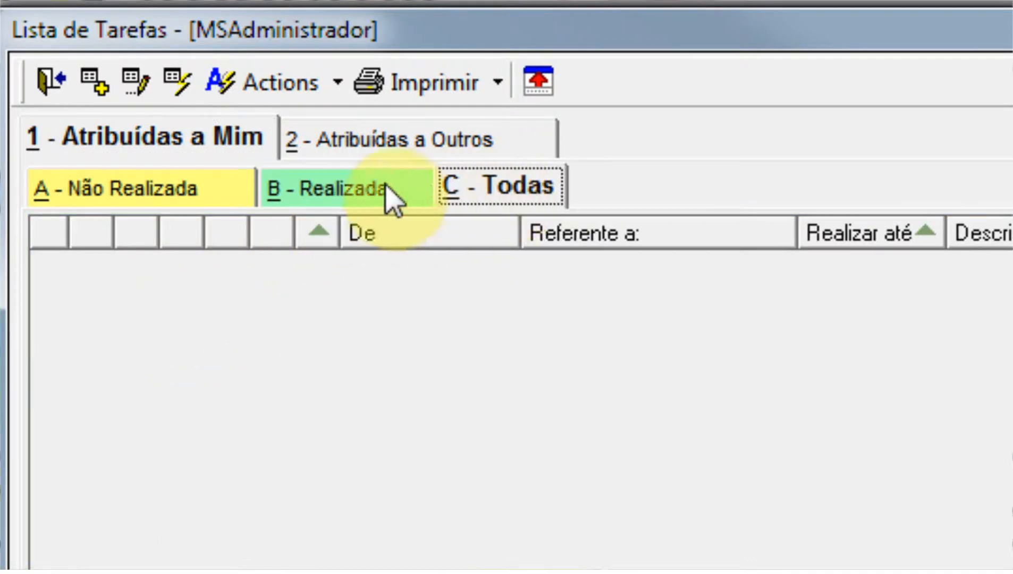
pyautogui.click(189, 200)
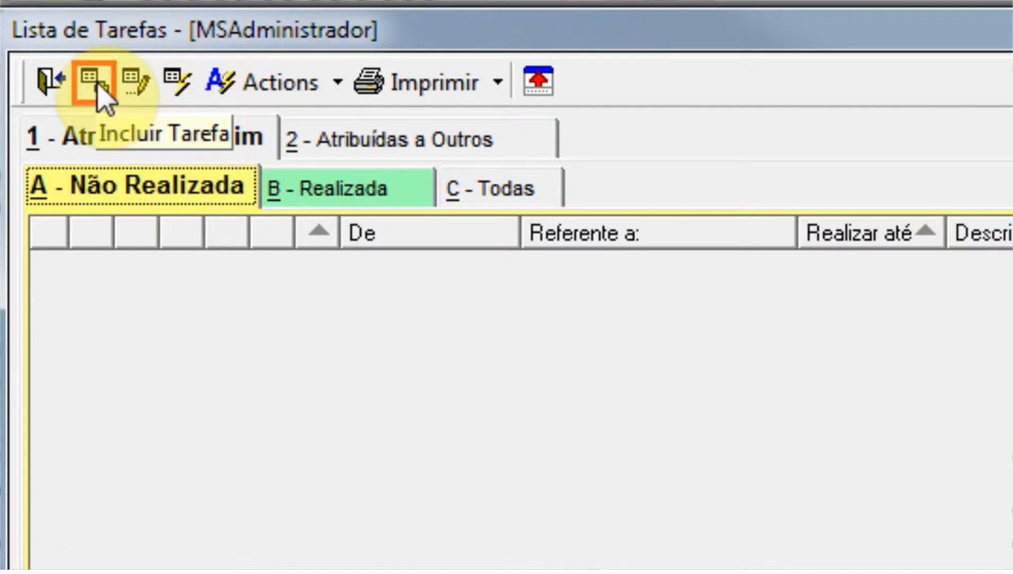
# Create a new task and assign it to the first user listed under the Usuários query.
pyautogui.click(98, 86)
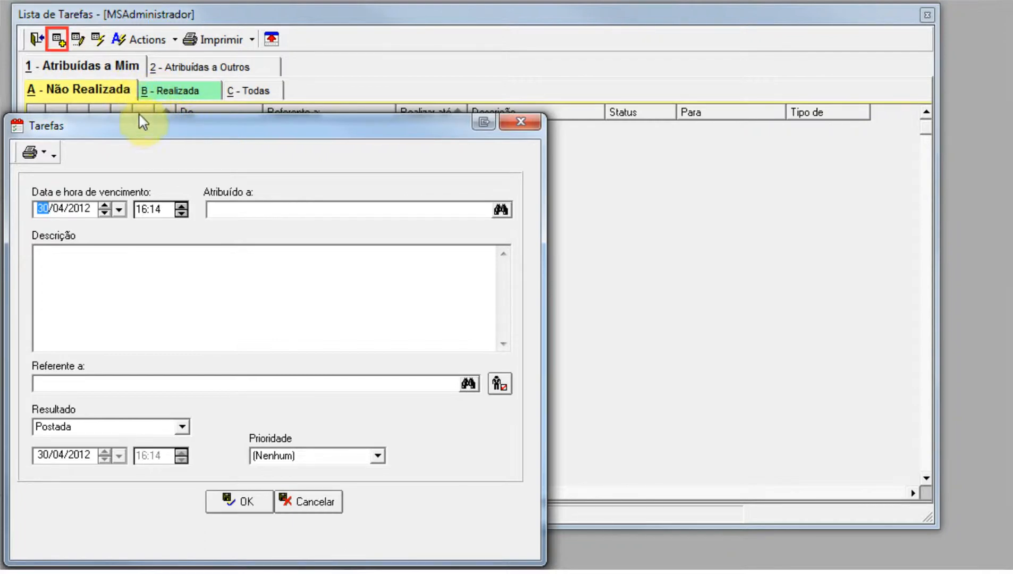
pyautogui.moveTo(143, 122); pyautogui.dragTo(187, 100)
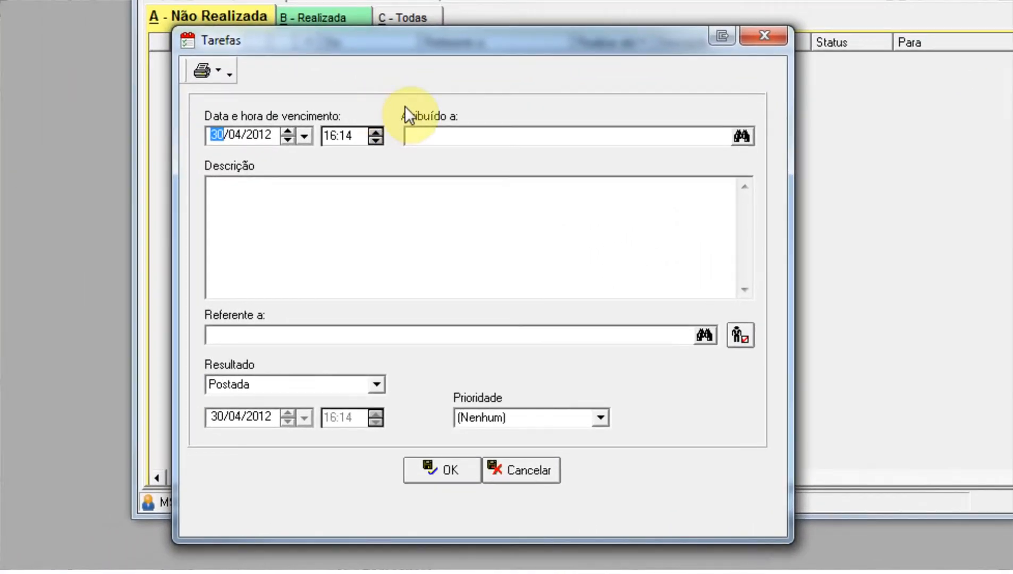
pyautogui.click(742, 136)
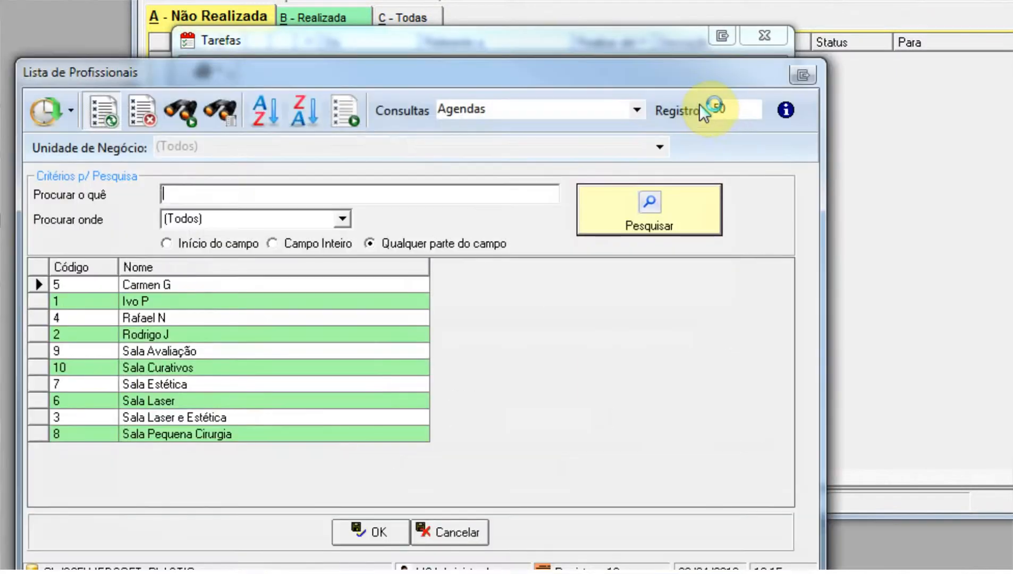
pyautogui.click(636, 110)
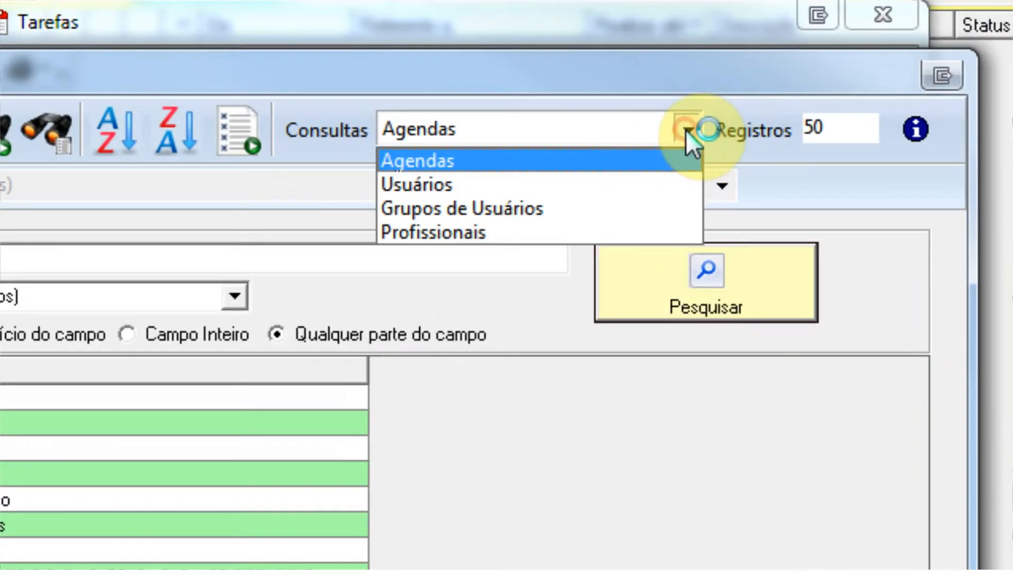
pyautogui.click(621, 183)
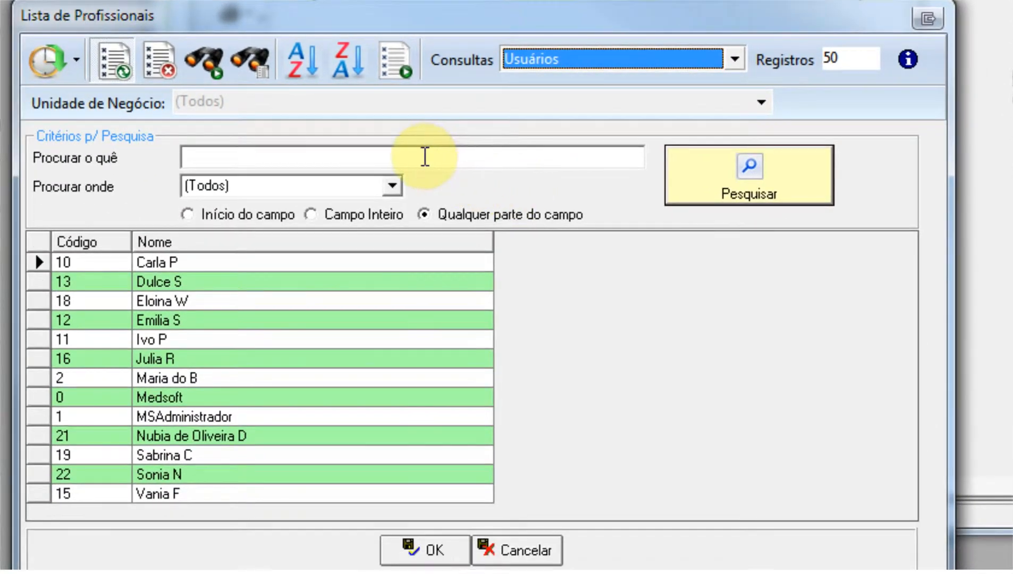
pyautogui.click(362, 197)
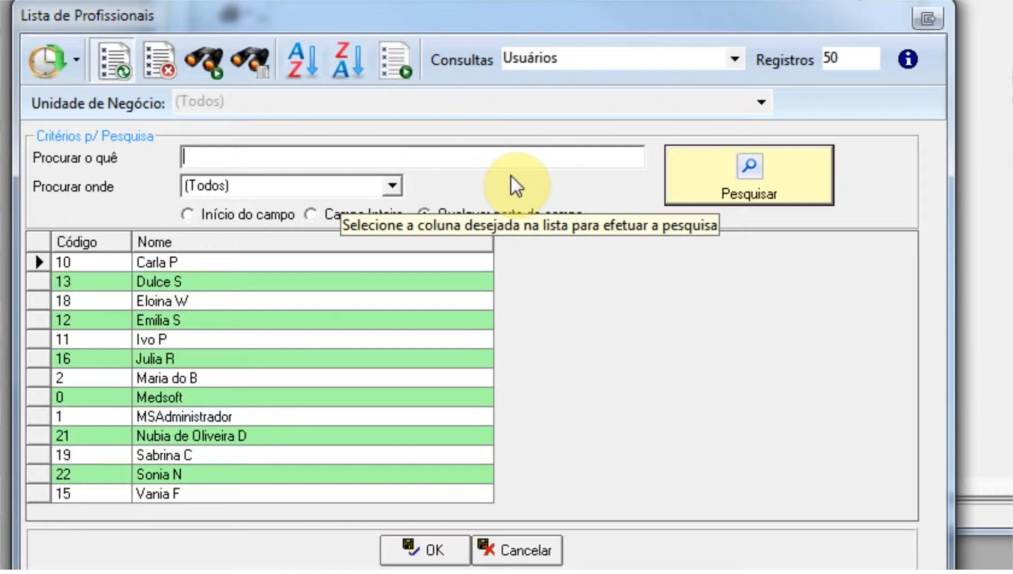
pyautogui.doubleClick(164, 261)
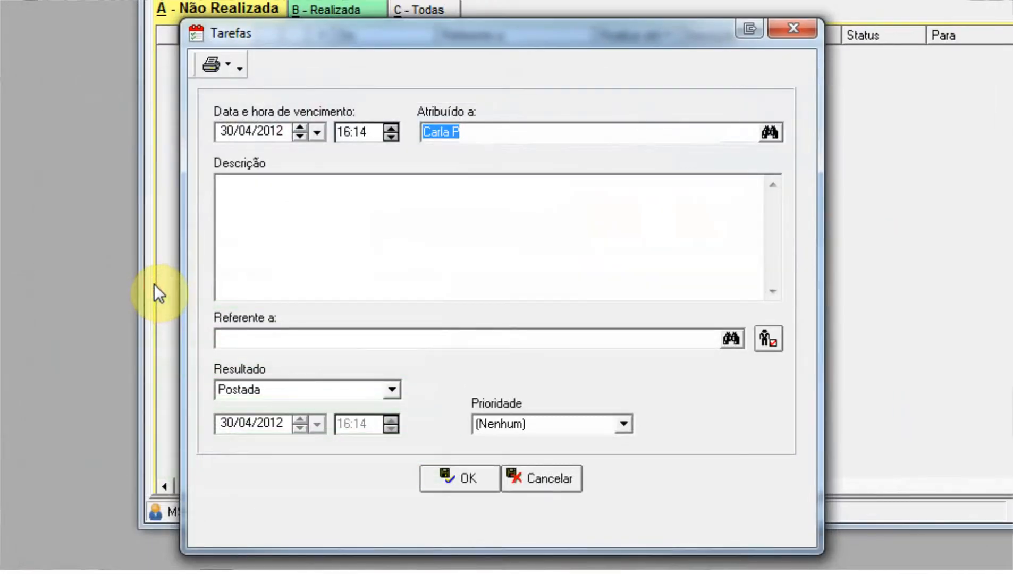
# Enter the task description "Lembrar de ligar para o Paciente" and set the due date to 04/06/2012.
pyautogui.click(407, 200)
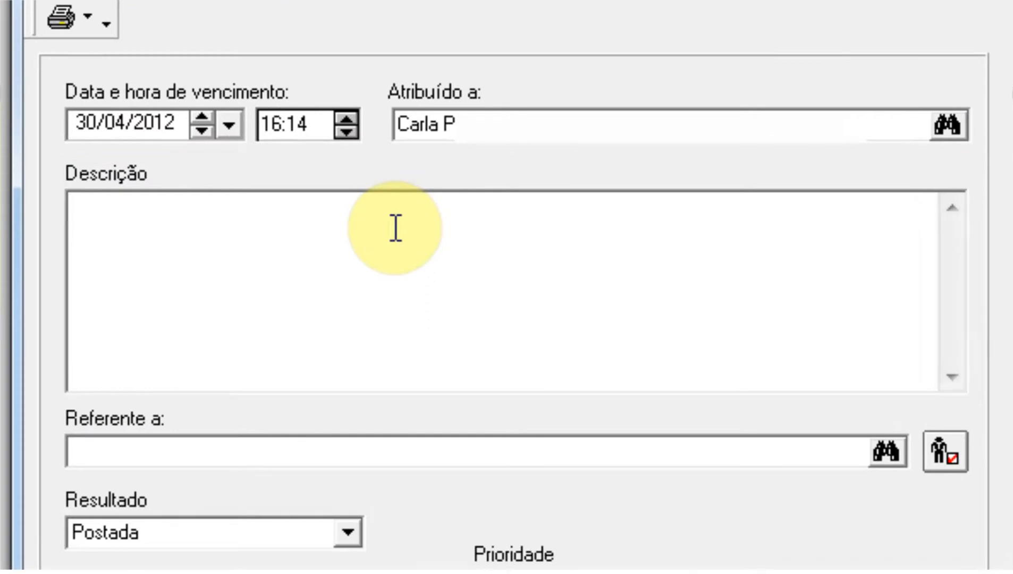
pyautogui.write('Lembrar de ligar para o Paciente')
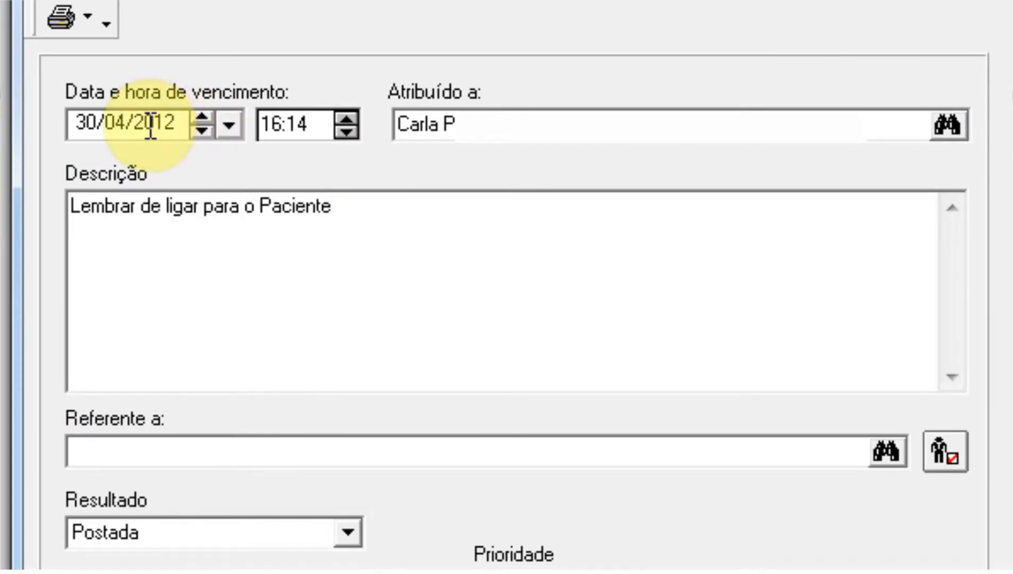
pyautogui.click(231, 123)
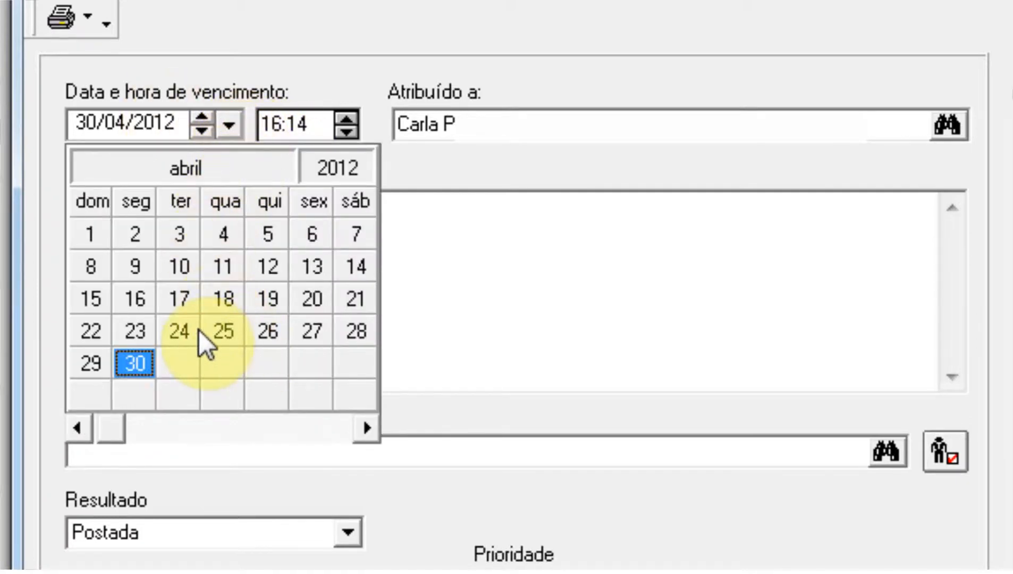
pyautogui.click(365, 432)
pyautogui.click(365, 432)
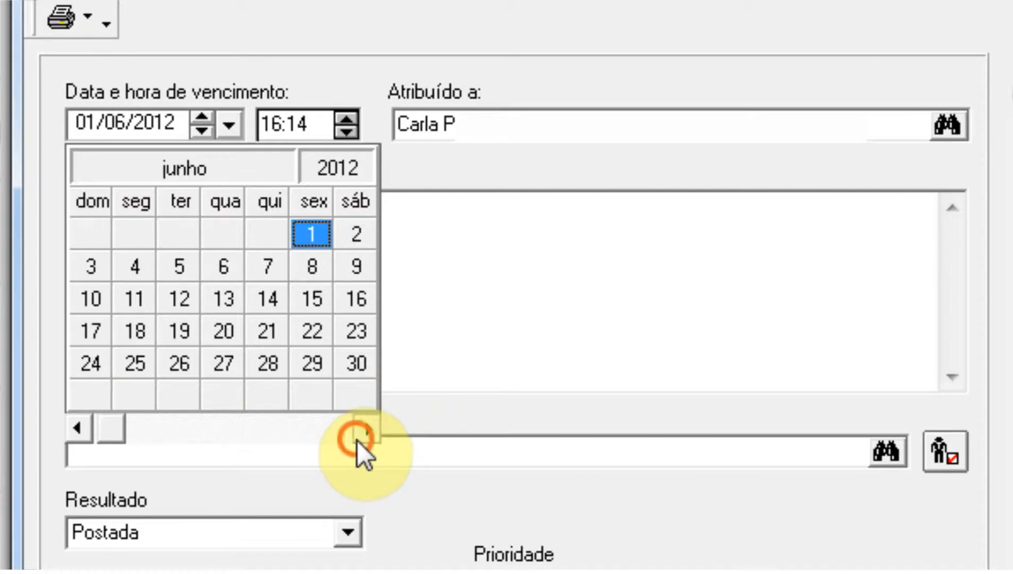
pyautogui.click(139, 269)
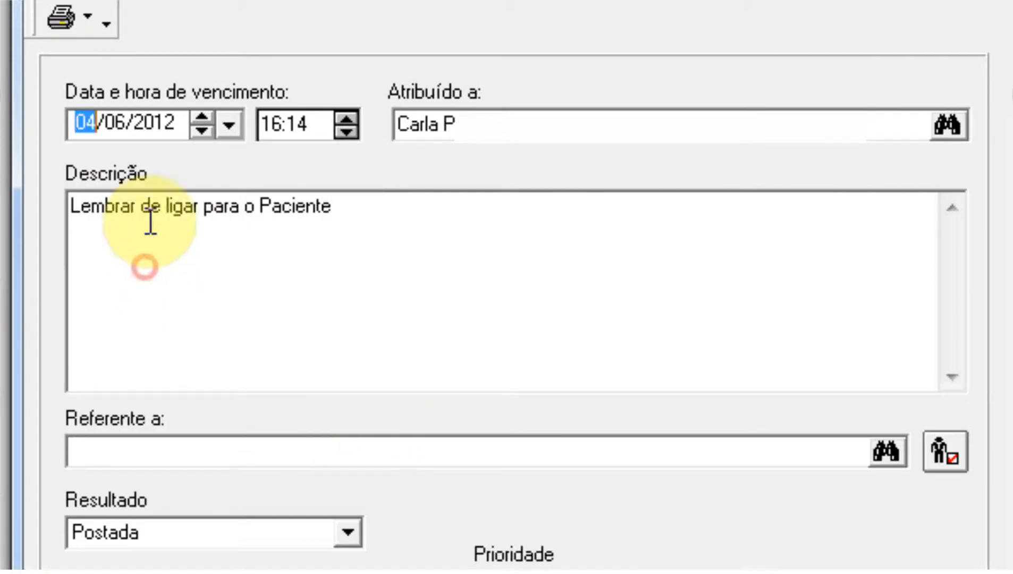
# Set the task's due time to 17:00.
pyautogui.click(345, 117)
pyautogui.click(344, 117)
pyautogui.click(345, 117)
pyautogui.click(345, 117)
pyautogui.click(344, 117)
pyautogui.click(347, 133)
pyautogui.click(302, 124)
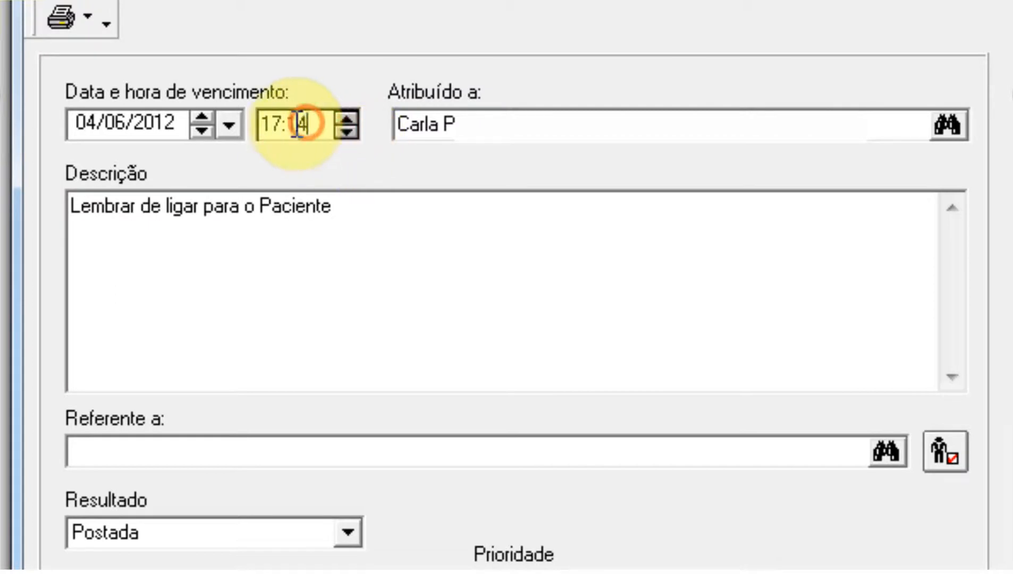
pyautogui.write('00')
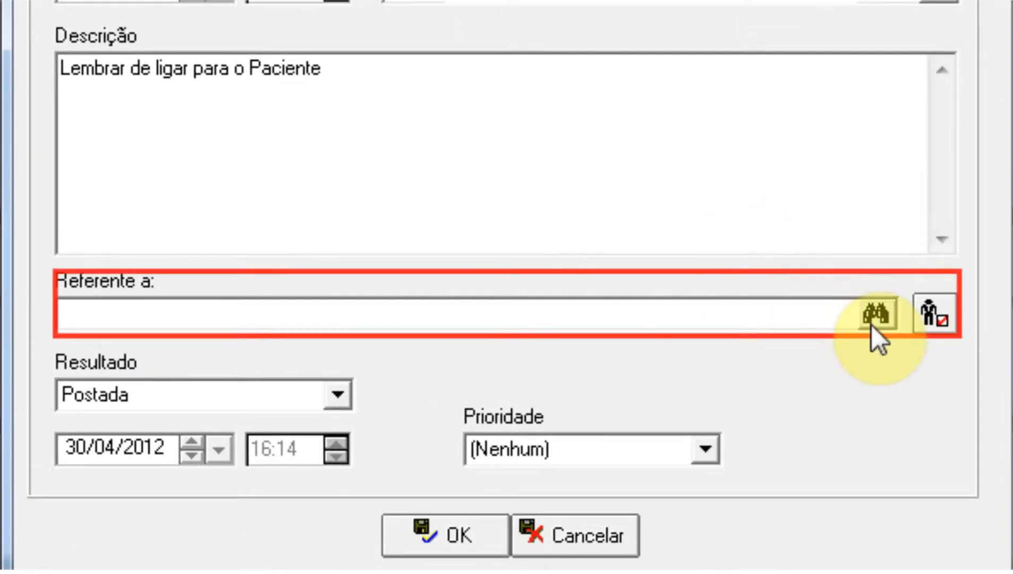
# Fill the task's Referente a field with the fifth client listed under the Clientes query.
pyautogui.click(874, 319)
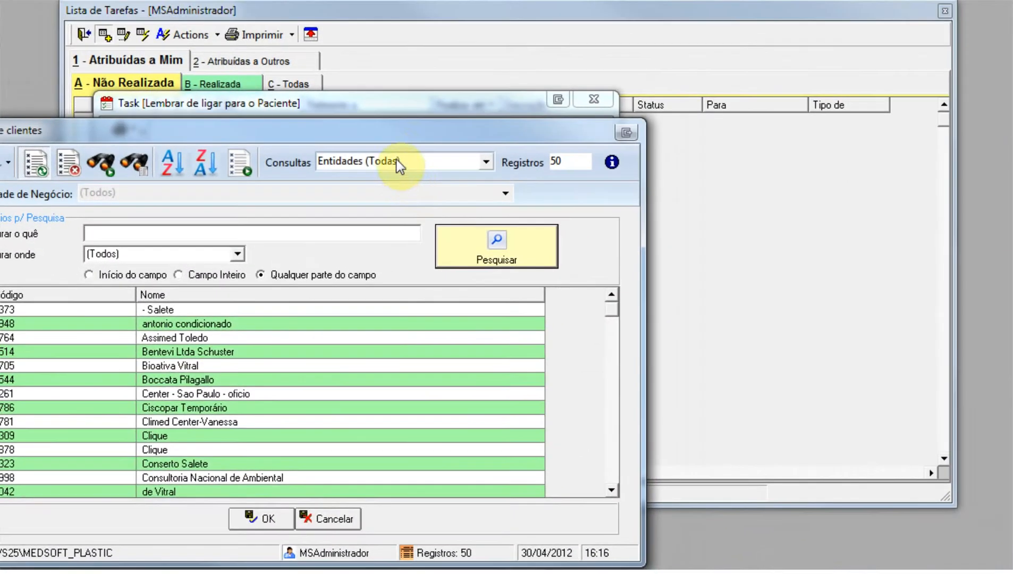
pyautogui.moveTo(386, 136); pyautogui.dragTo(693, 138)
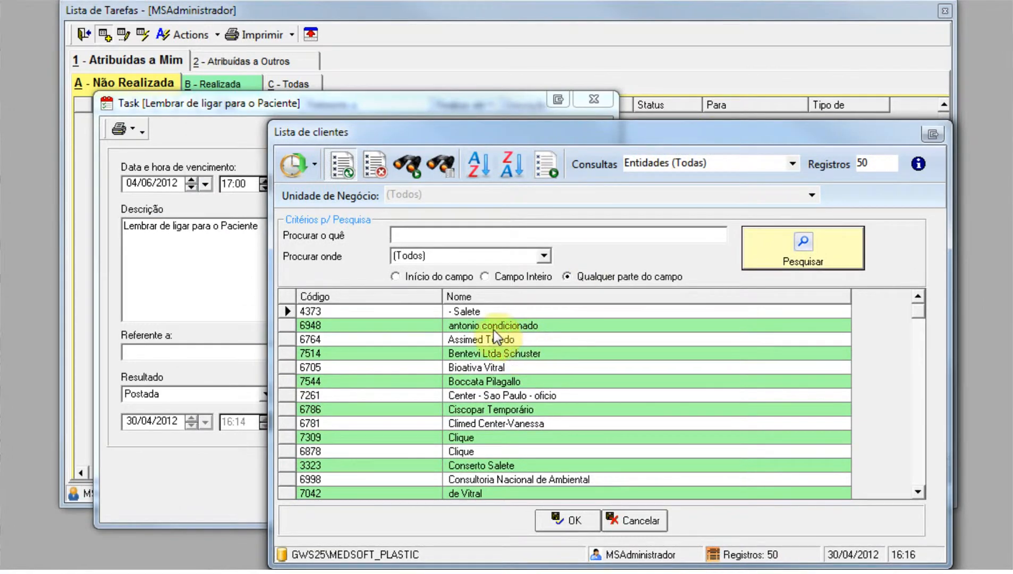
pyautogui.moveTo(302, 133); pyautogui.dragTo(370, 145)
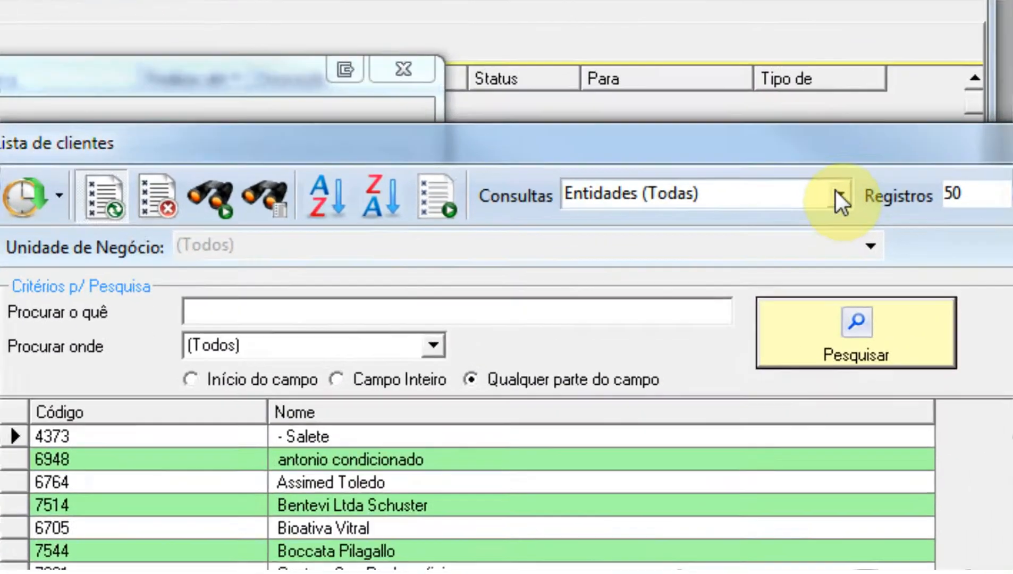
pyautogui.click(945, 144)
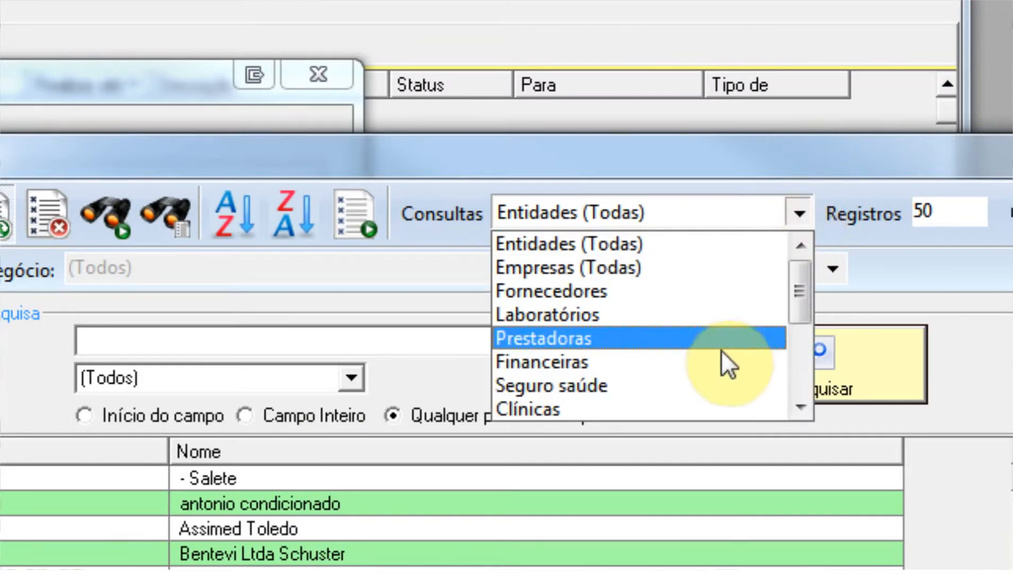
pyautogui.scroll(-3, 700, 366)
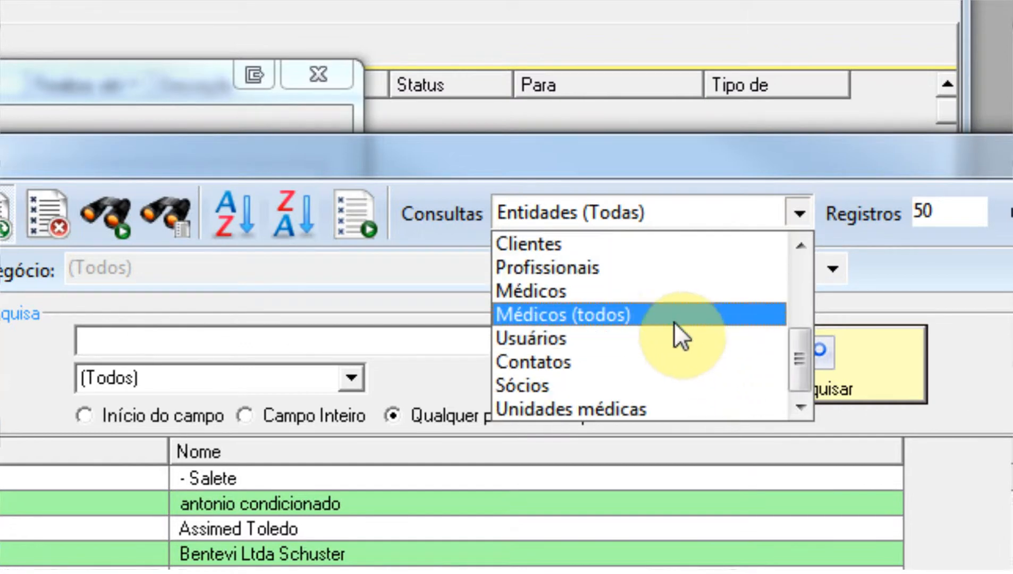
pyautogui.click(653, 246)
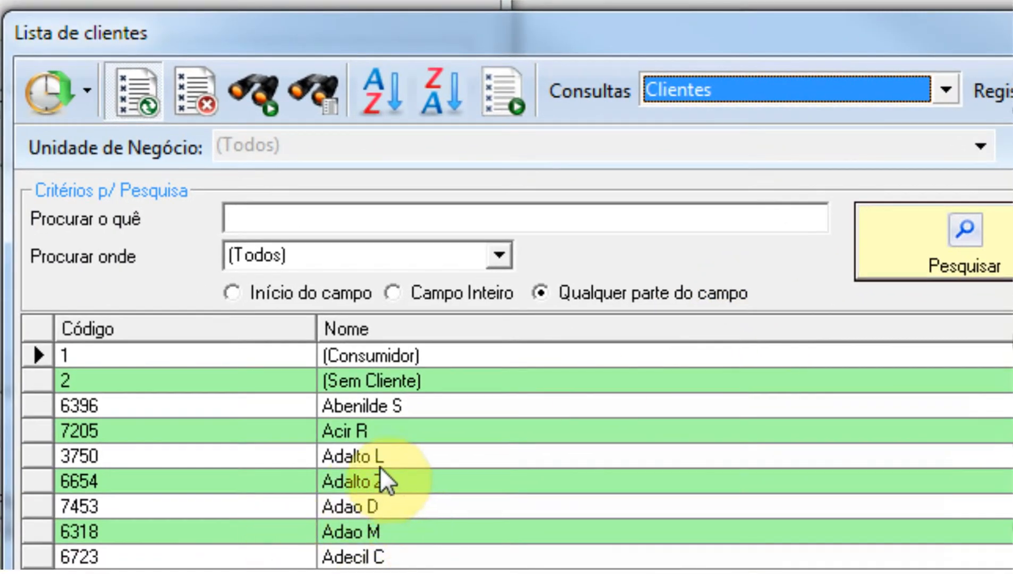
pyautogui.click(393, 458)
pyautogui.doubleClick(392, 458)
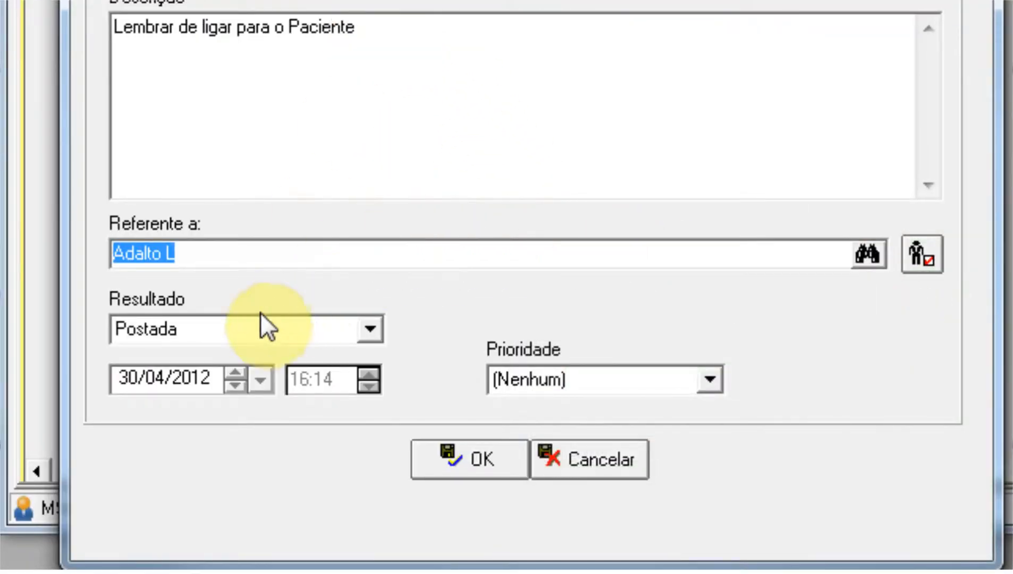
# Check the Resultado and Prioridade options, keep Postada and (Nenhum), and save the task.
pyautogui.click(372, 327)
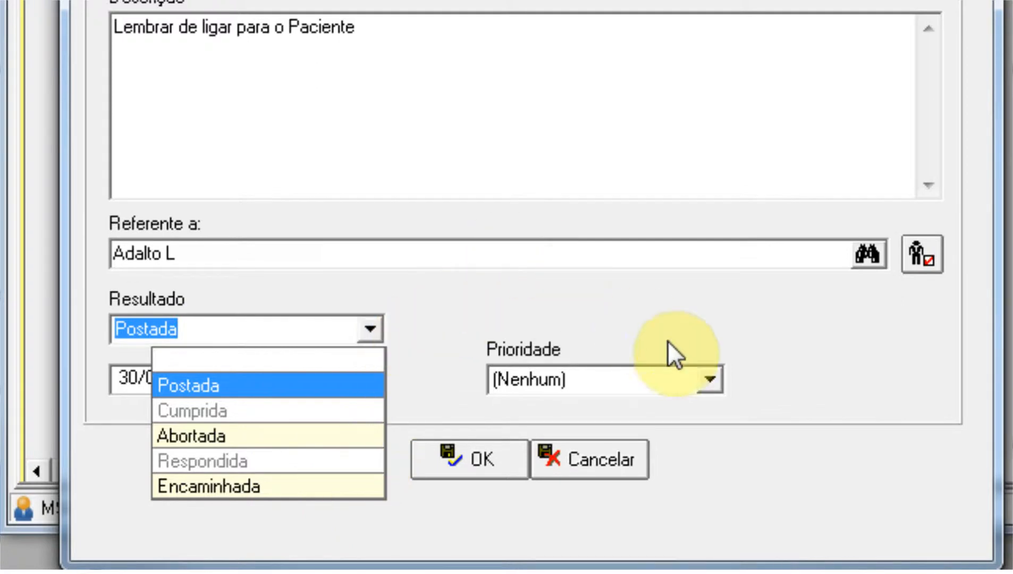
pyautogui.click(690, 327)
pyautogui.click(712, 372)
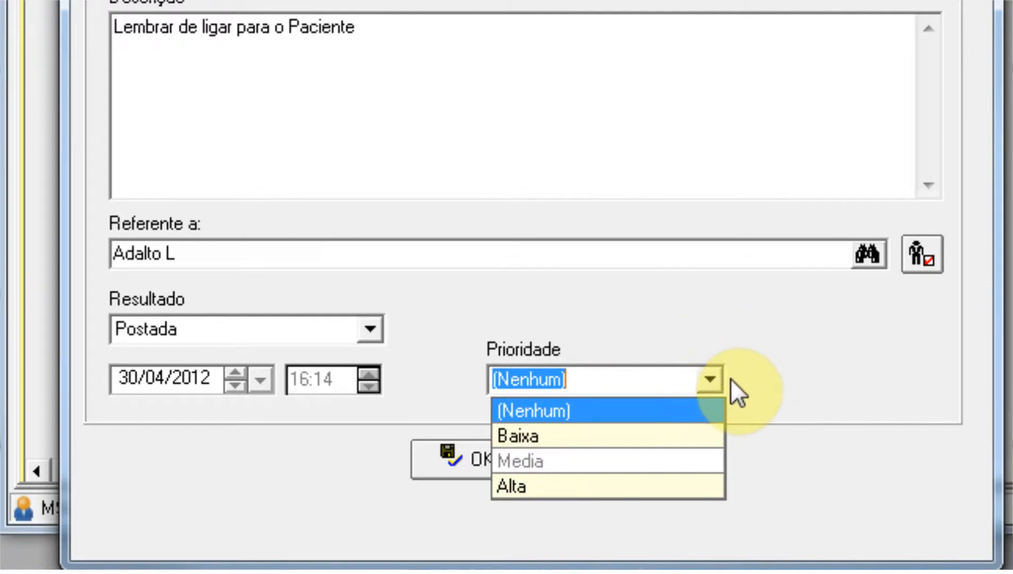
pyautogui.click(586, 297)
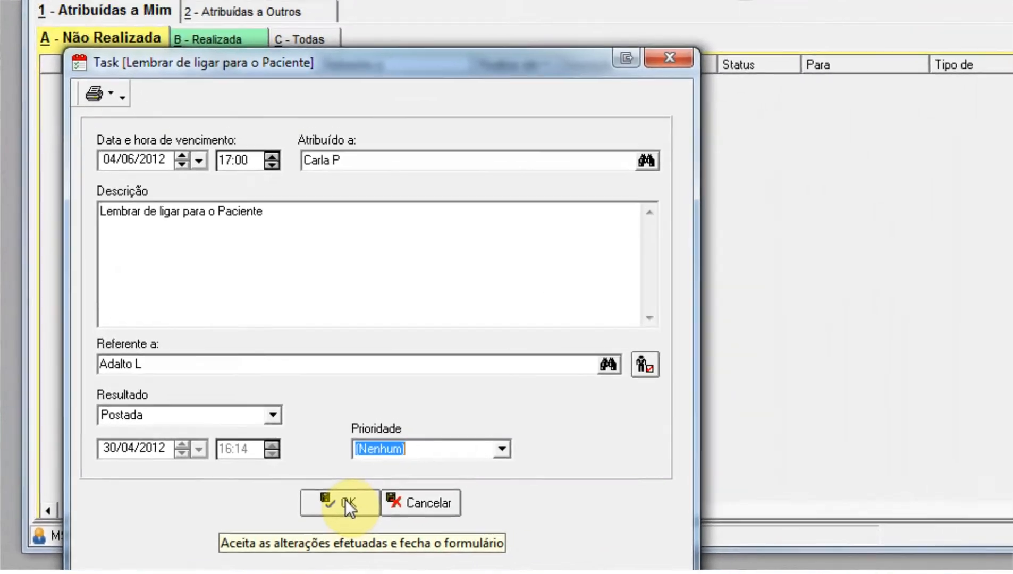
pyautogui.click(345, 499)
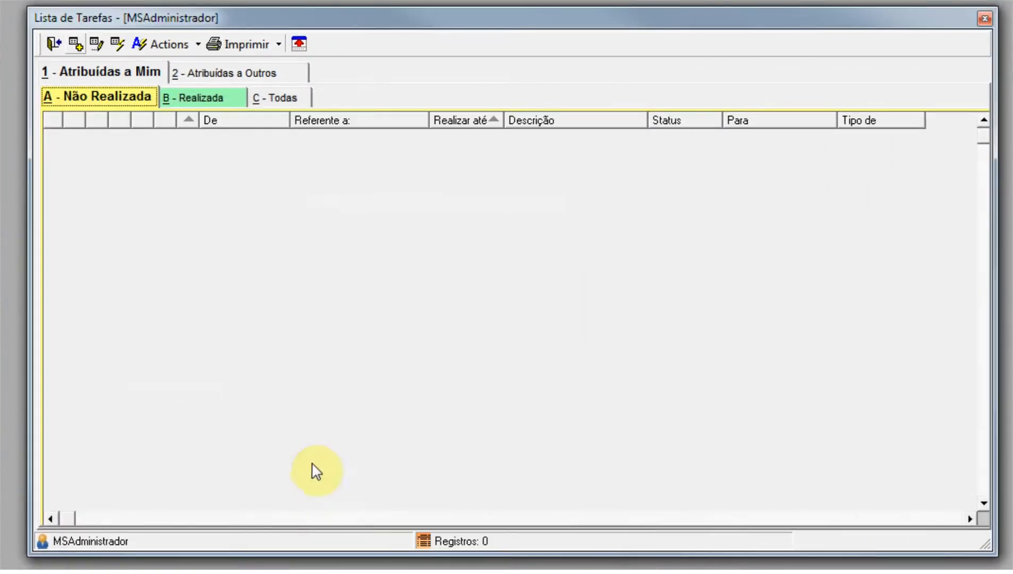
# Check the unperformed tasks assigned to others for the new entry and compare with those assigned to me.
pyautogui.click(226, 74)
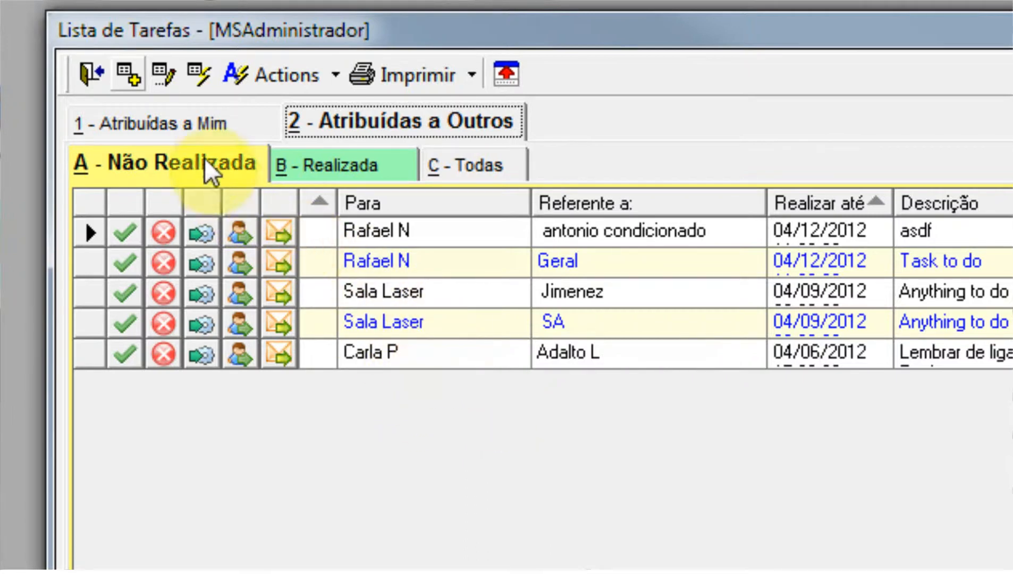
pyautogui.click(190, 123)
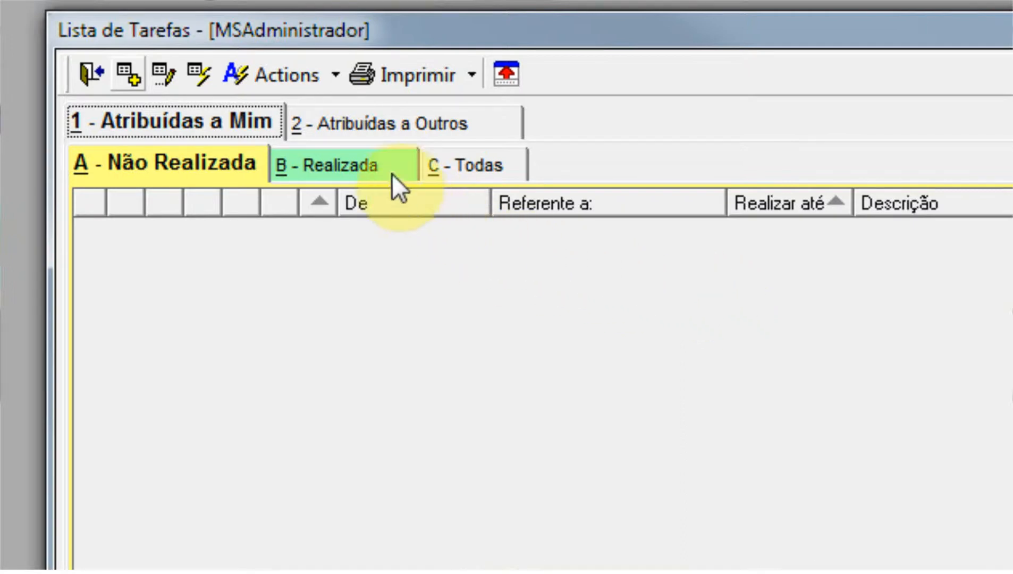
pyautogui.click(386, 117)
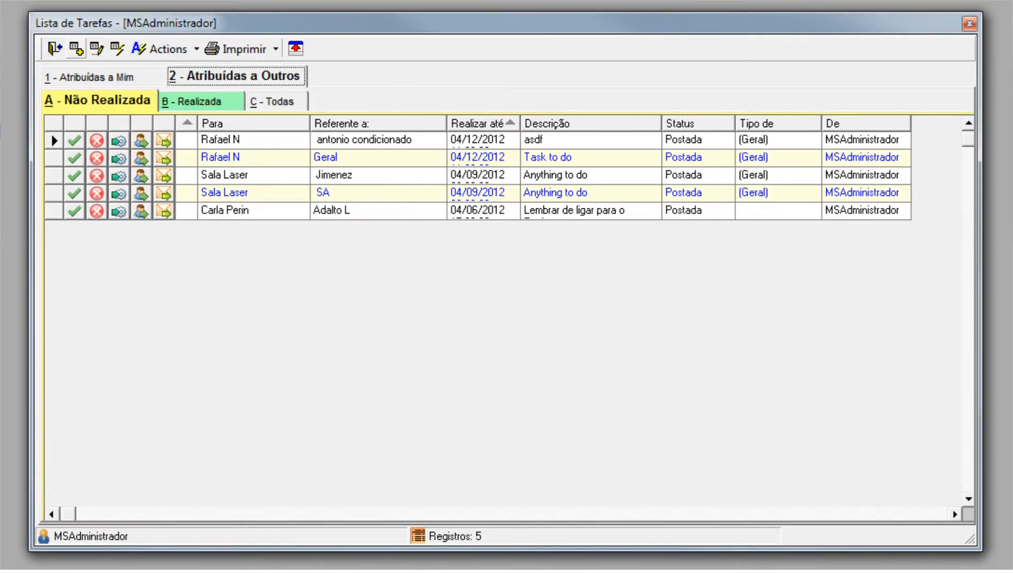
pyautogui.click(133, 78)
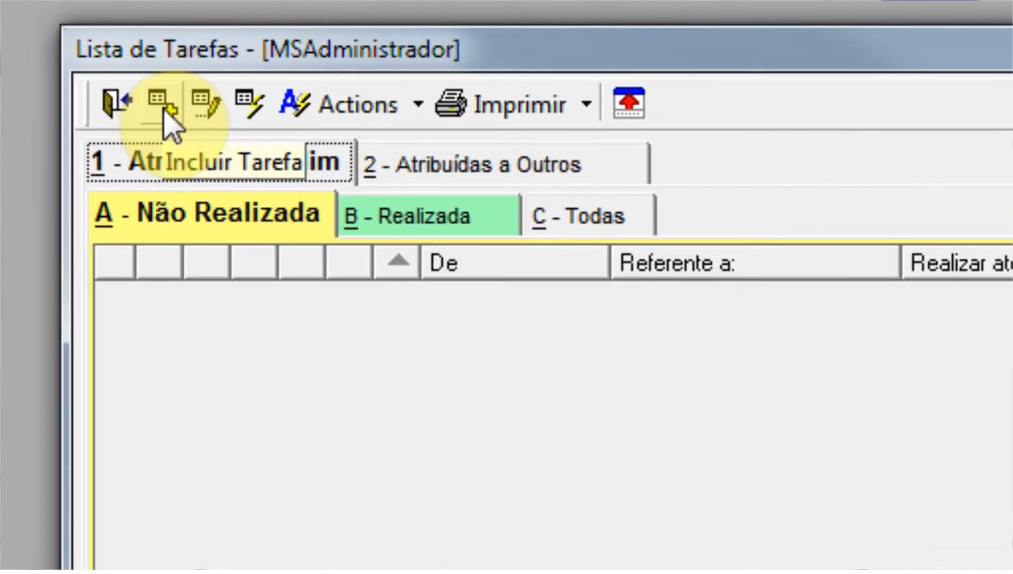
# Create a new task and assign it to the MSAdministrador user, searching the professionals list for "msa".
pyautogui.click(165, 112)
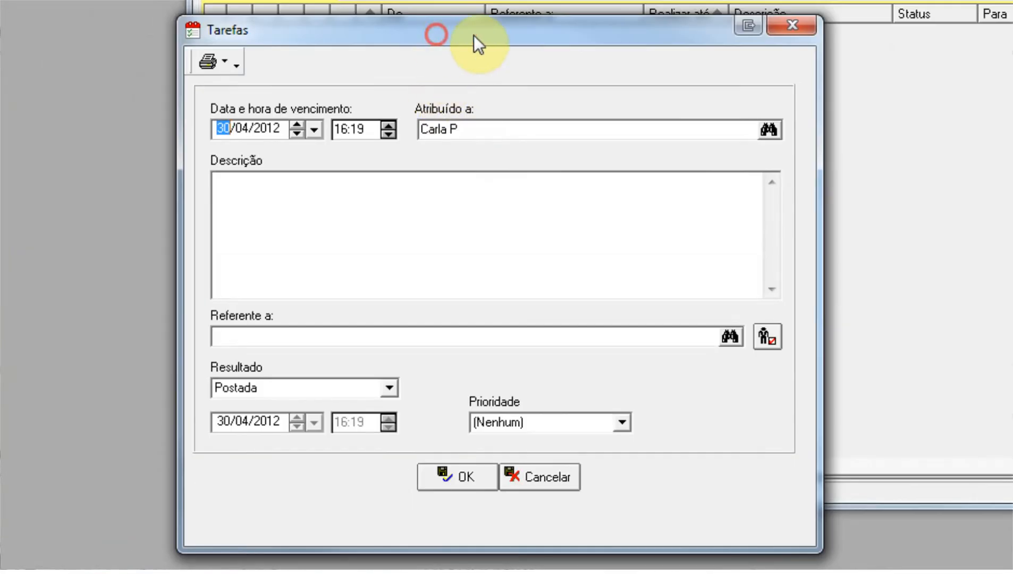
pyautogui.moveTo(436, 35); pyautogui.dragTo(534, 20)
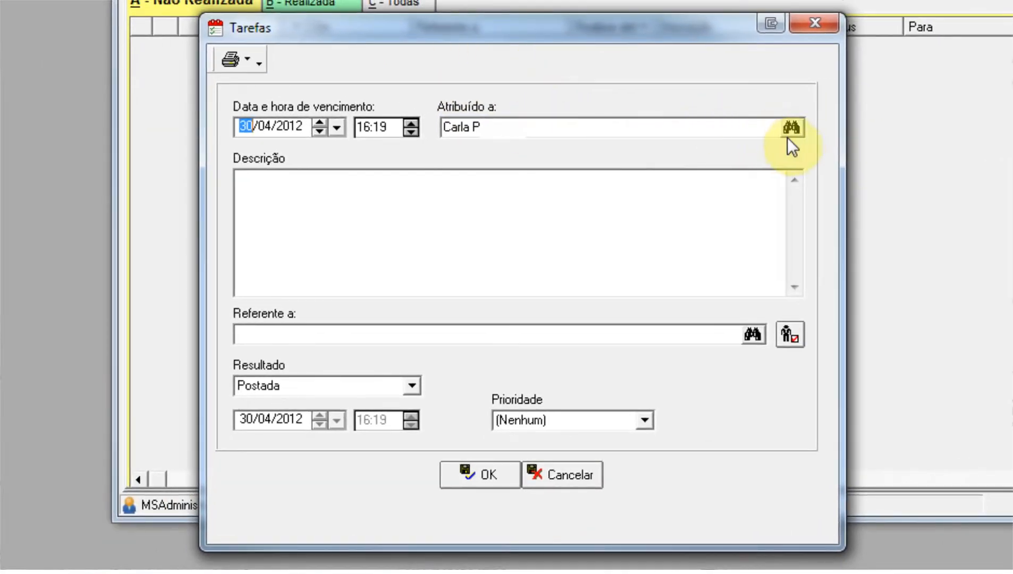
pyautogui.click(792, 130)
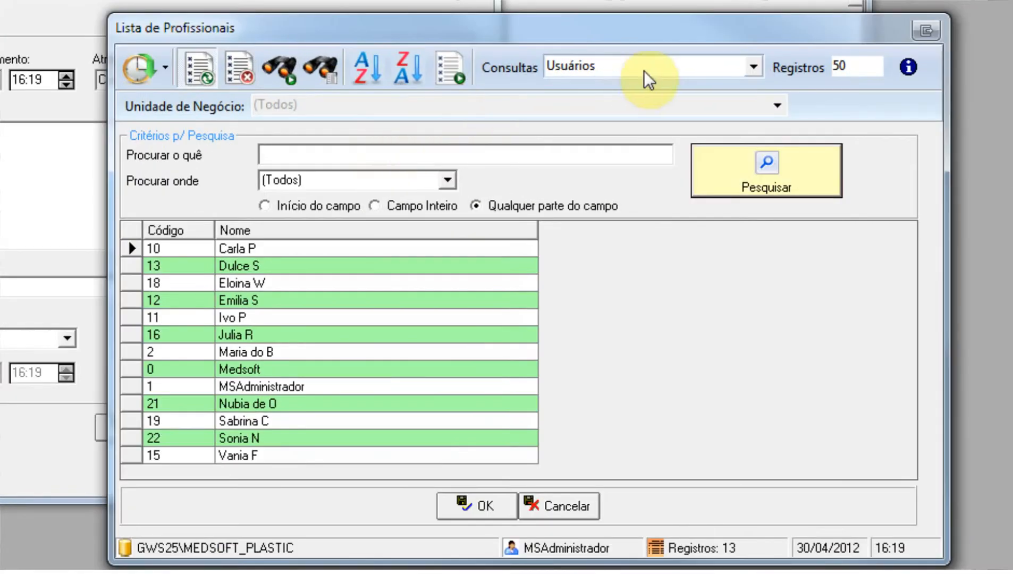
pyautogui.click(468, 157)
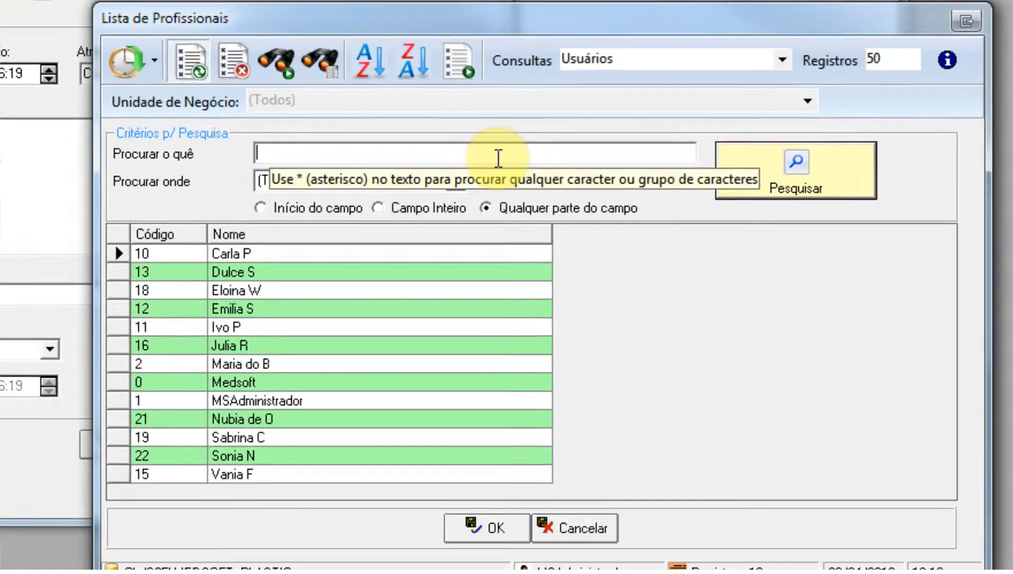
pyautogui.write('msa')
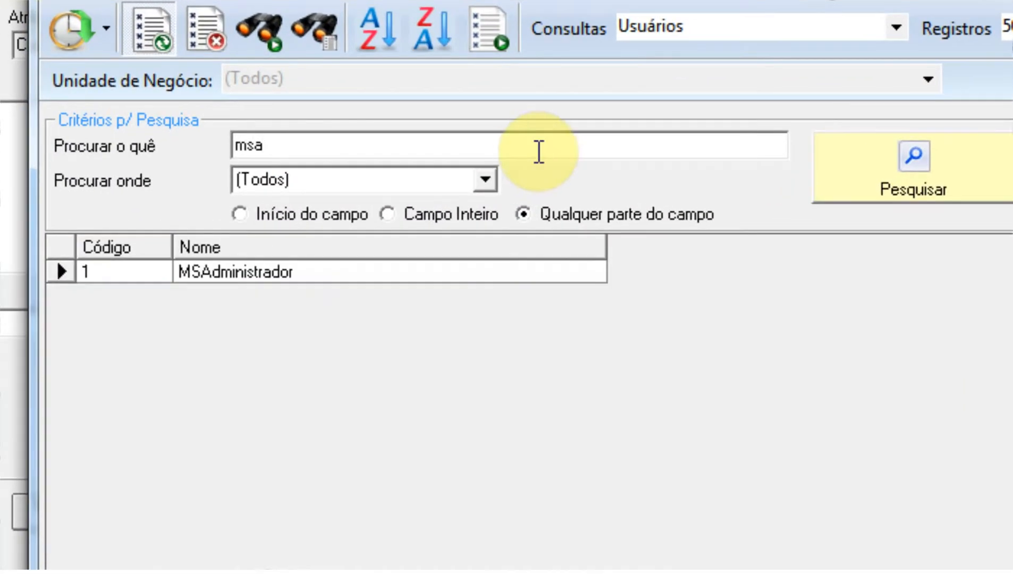
pyautogui.click(479, 275)
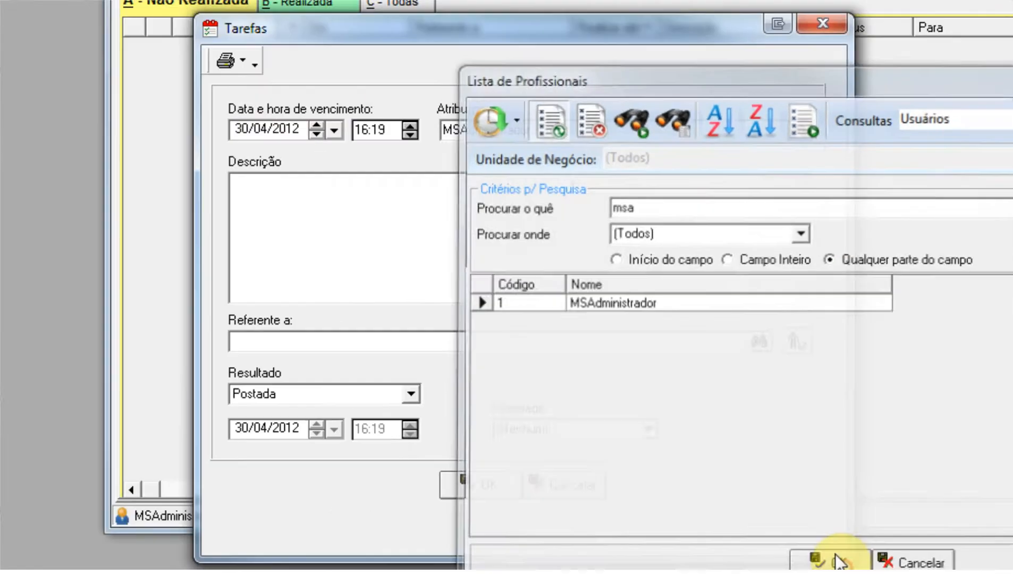
pyautogui.click(832, 559)
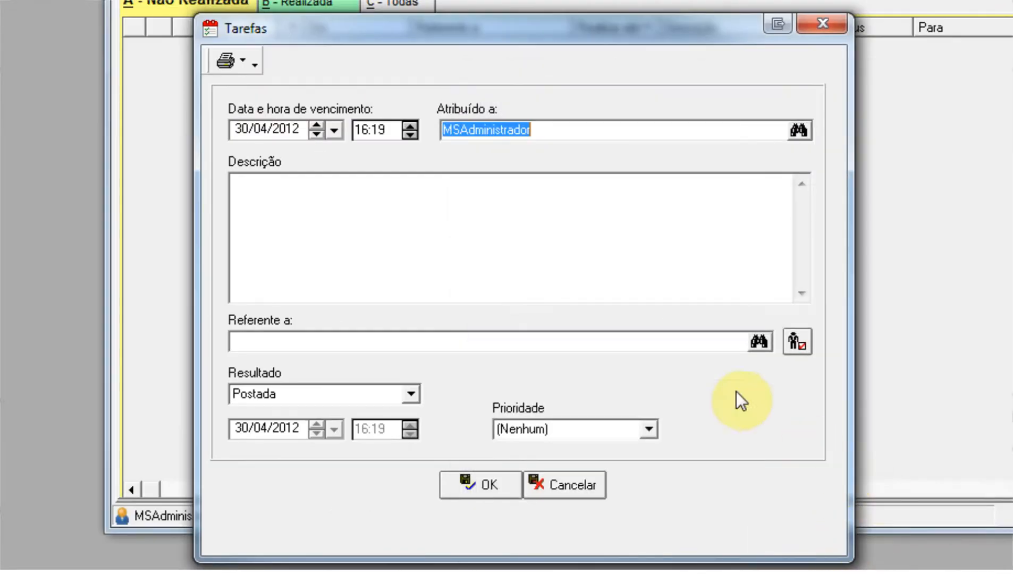
# Enter "Enviar e-mail" as the task's description and save the task without a related client.
pyautogui.click(562, 242)
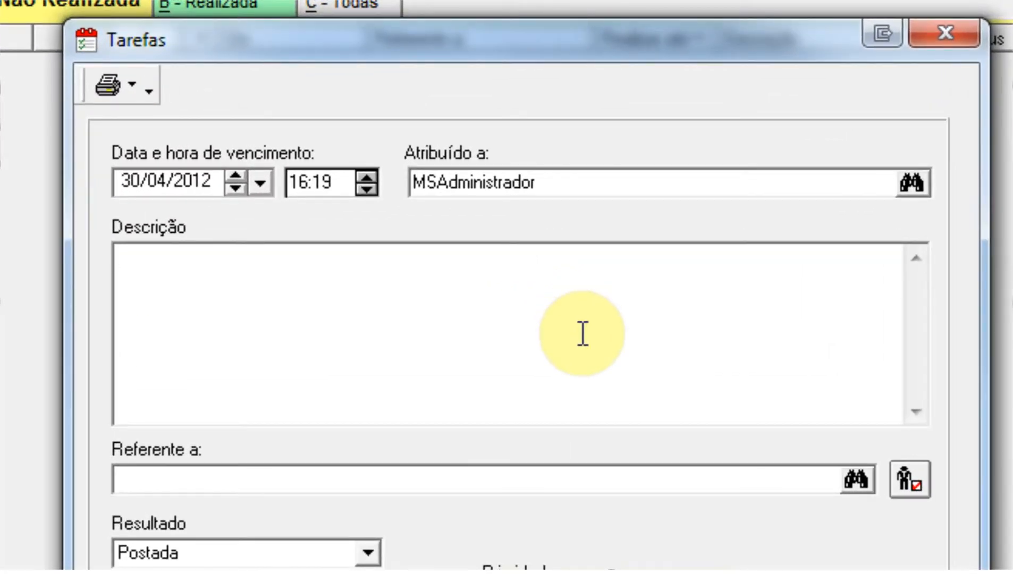
pyautogui.write('Enviar e-mail')
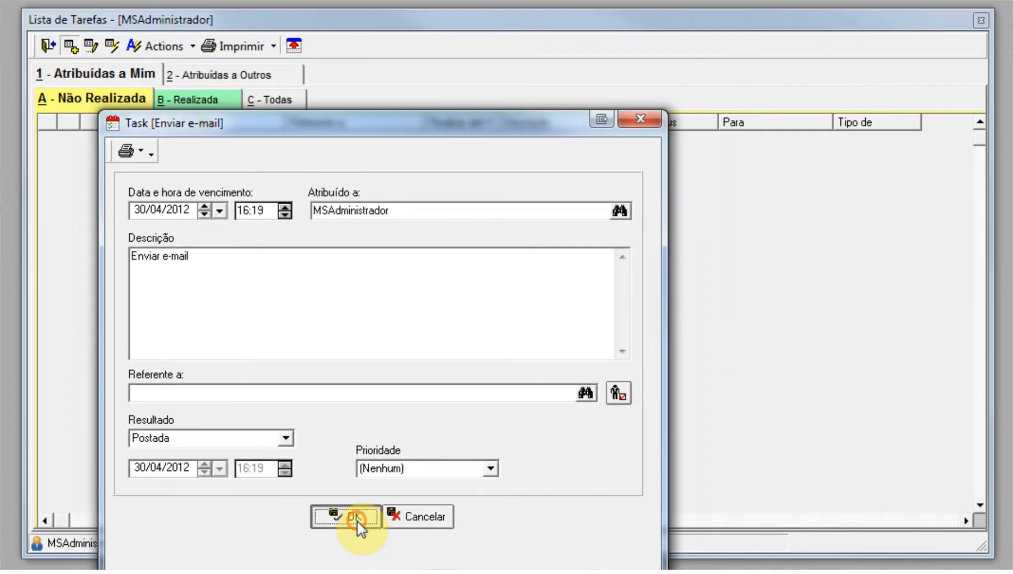
pyautogui.click(436, 514)
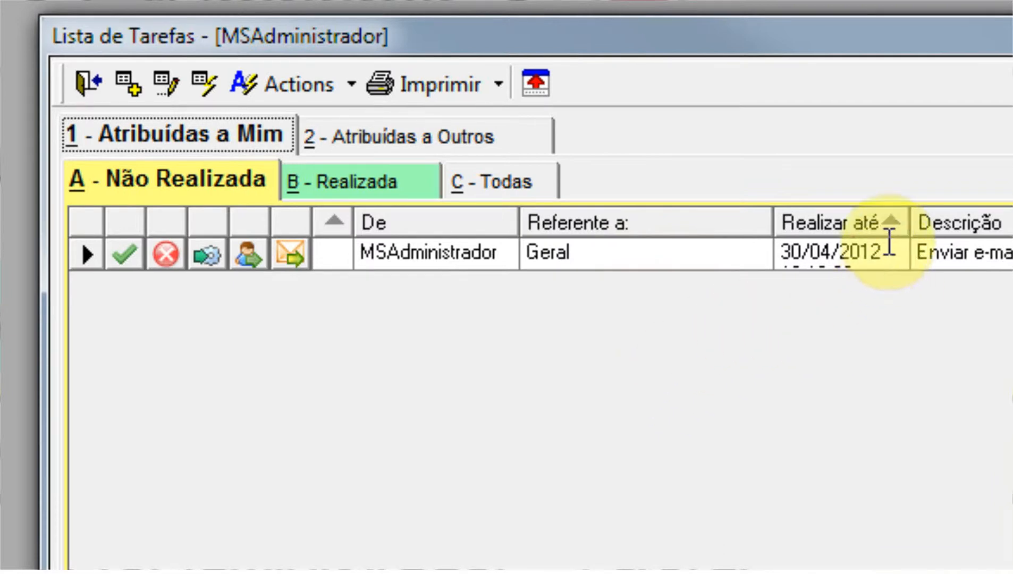
# Widen the Realizar até column to fit the full date and time, and check the new task's Referente a value.
pyautogui.moveTo(910, 224); pyautogui.dragTo(964, 227)
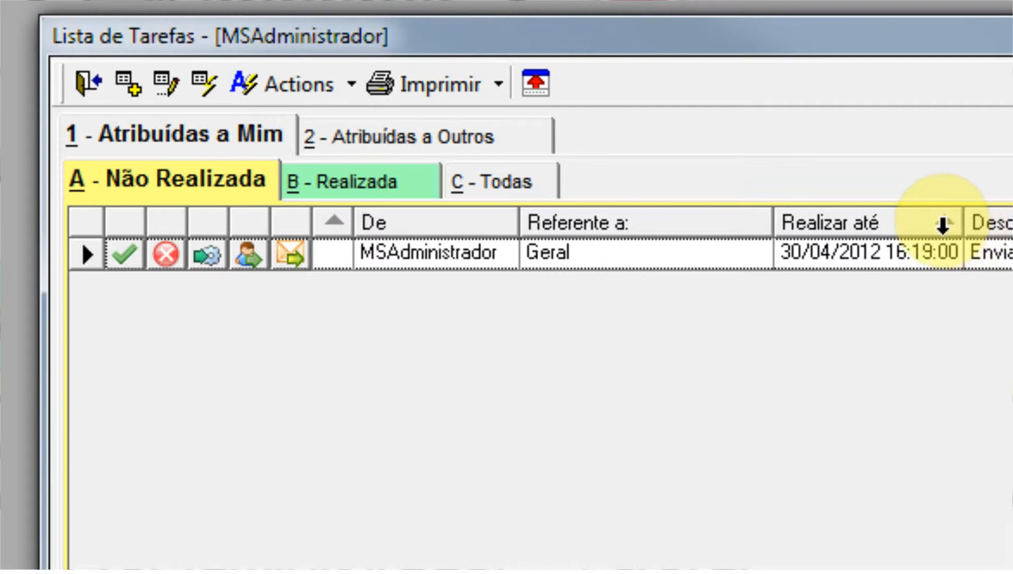
pyautogui.click(942, 225)
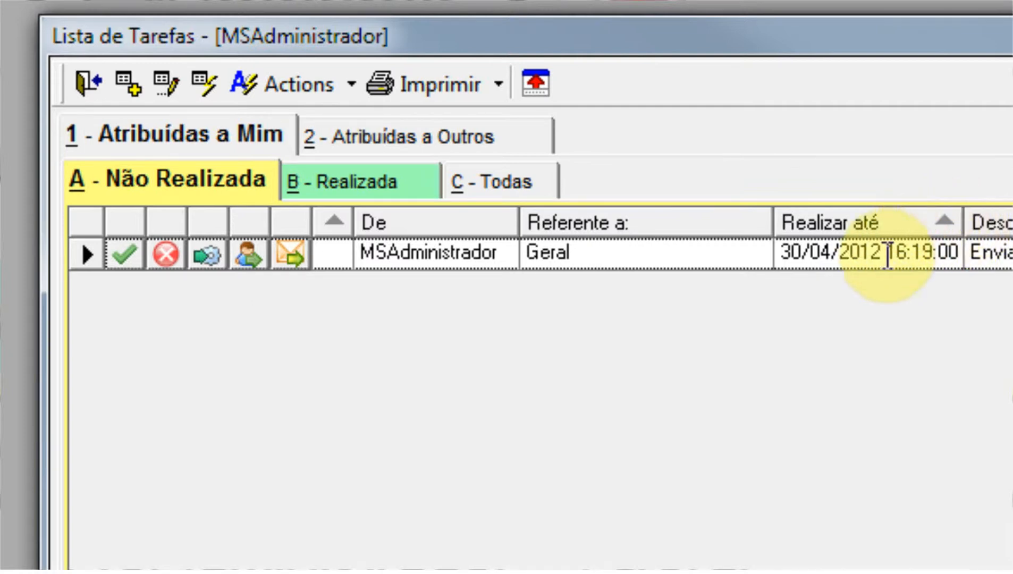
pyautogui.click(599, 256)
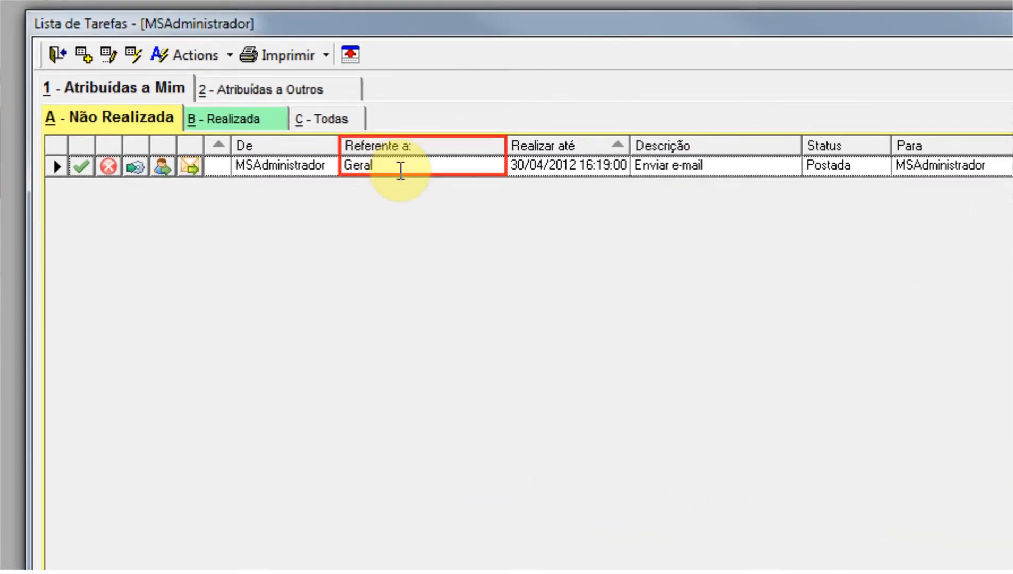
pyautogui.click(386, 166)
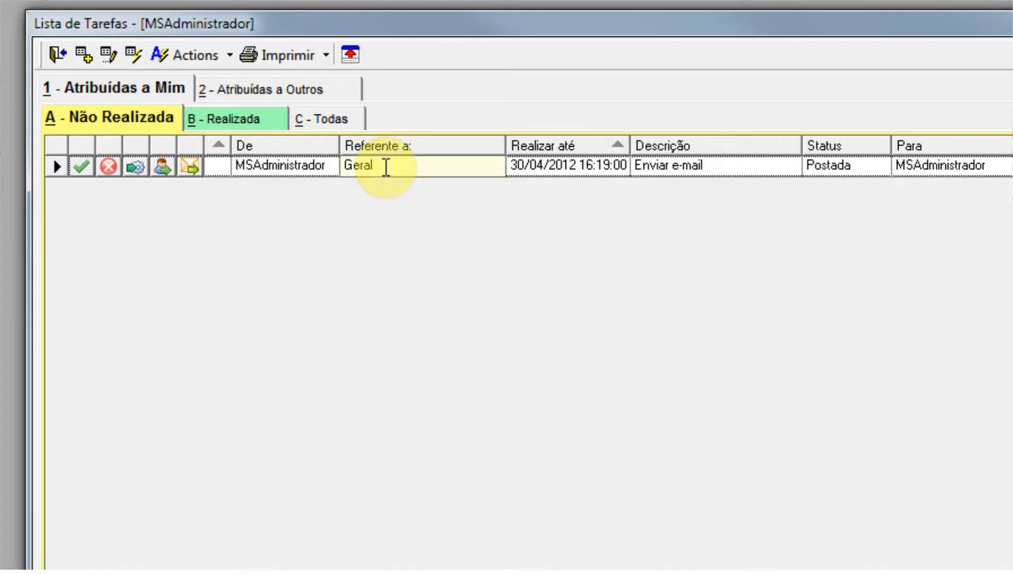
# Reopen the Enviar e-mail task, choose a client from the list for Referente a, and save the task.
pyautogui.doubleClick(385, 167)
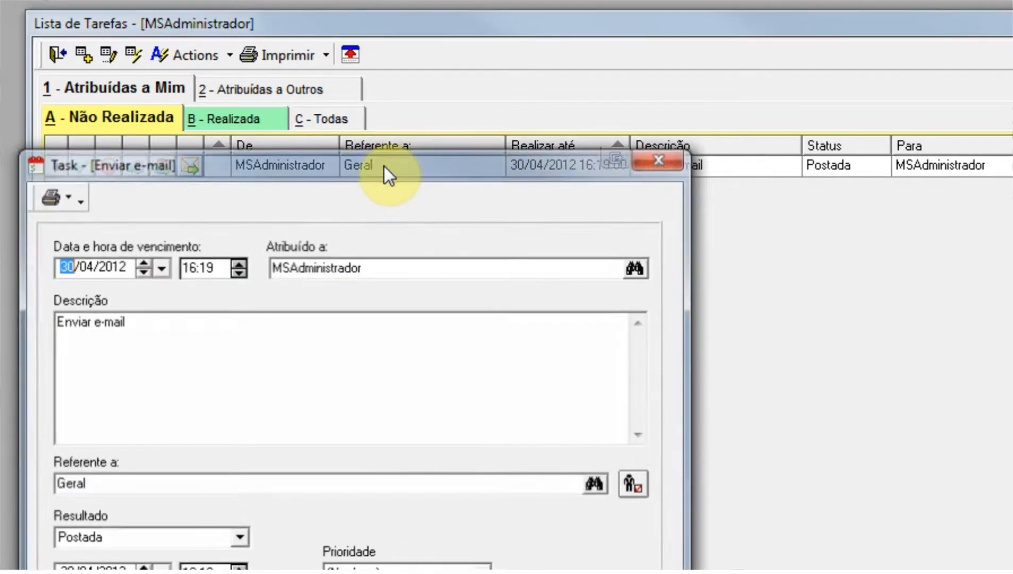
pyautogui.click(734, 343)
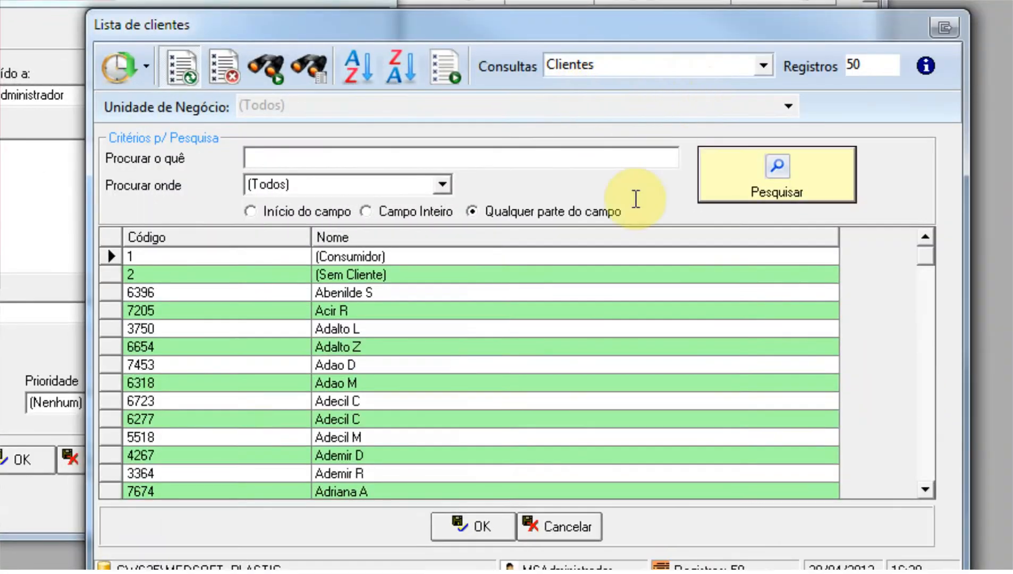
pyautogui.click(393, 312)
pyautogui.click(467, 524)
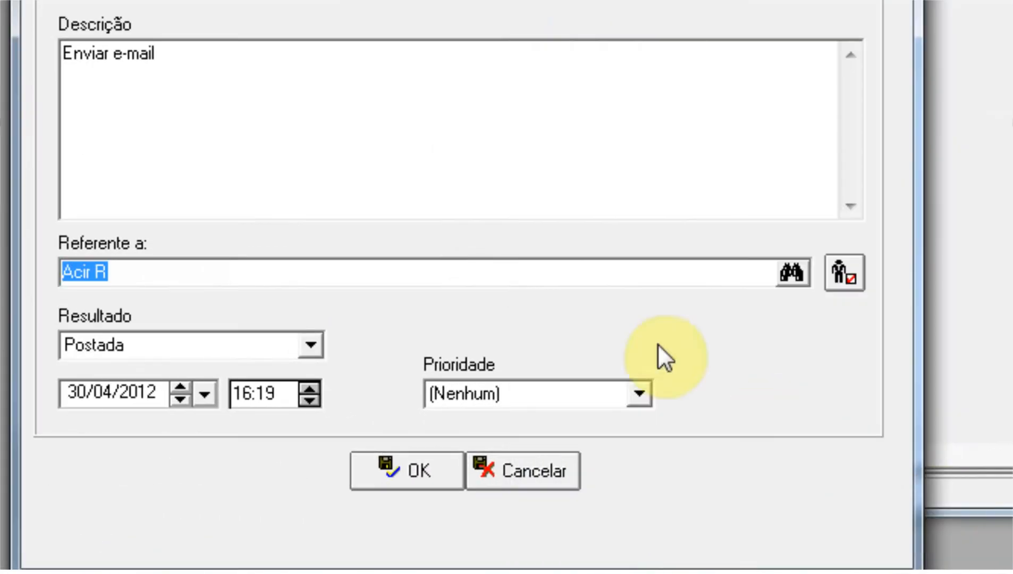
pyautogui.click(181, 464)
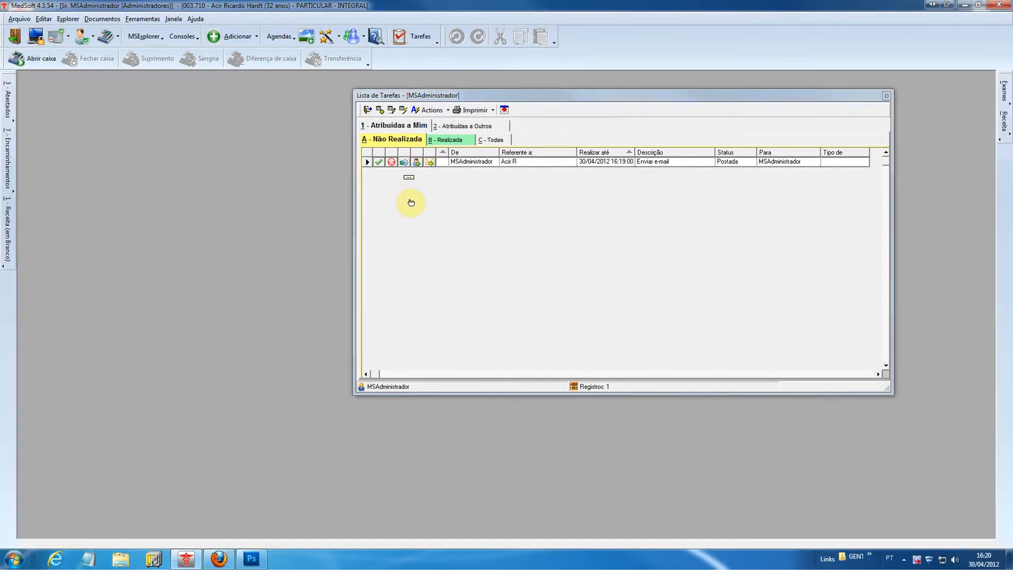
# Mark the Enviar e-mail task assigned to me as performed, checking the performed tasks after the first attempt.
pyautogui.moveTo(396, 95); pyautogui.dragTo(467, 119)
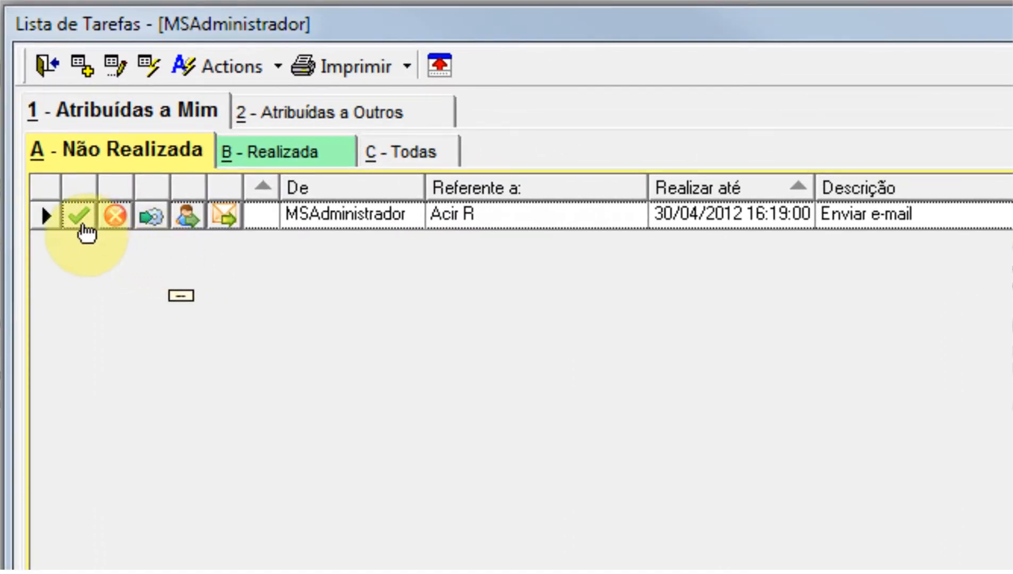
pyautogui.click(79, 224)
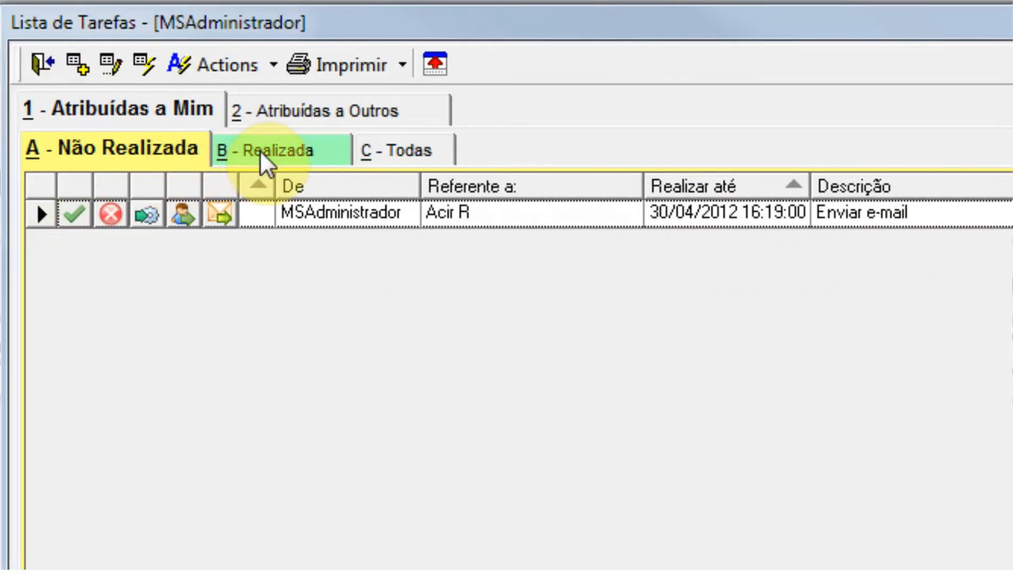
pyautogui.click(262, 151)
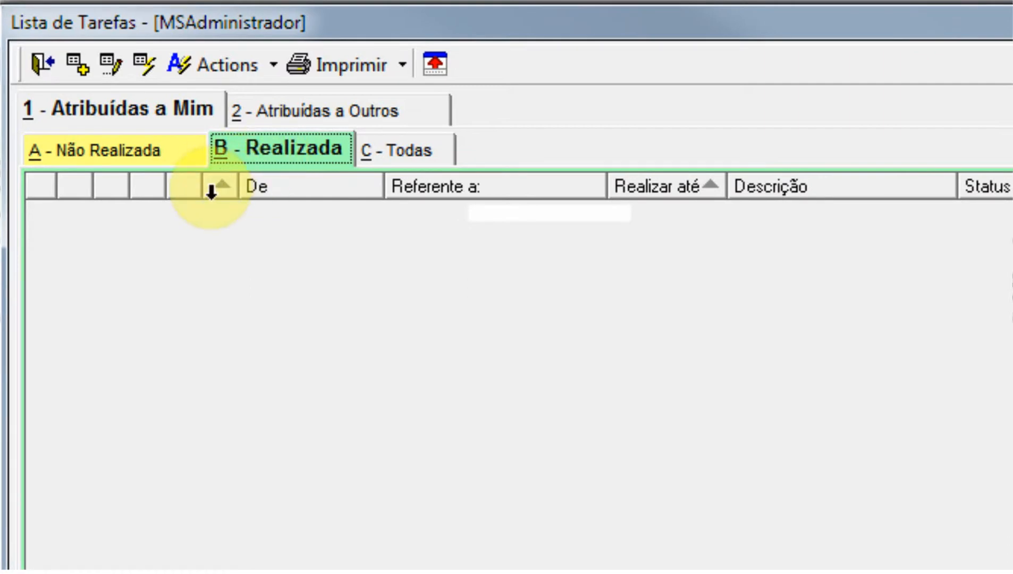
pyautogui.click(159, 153)
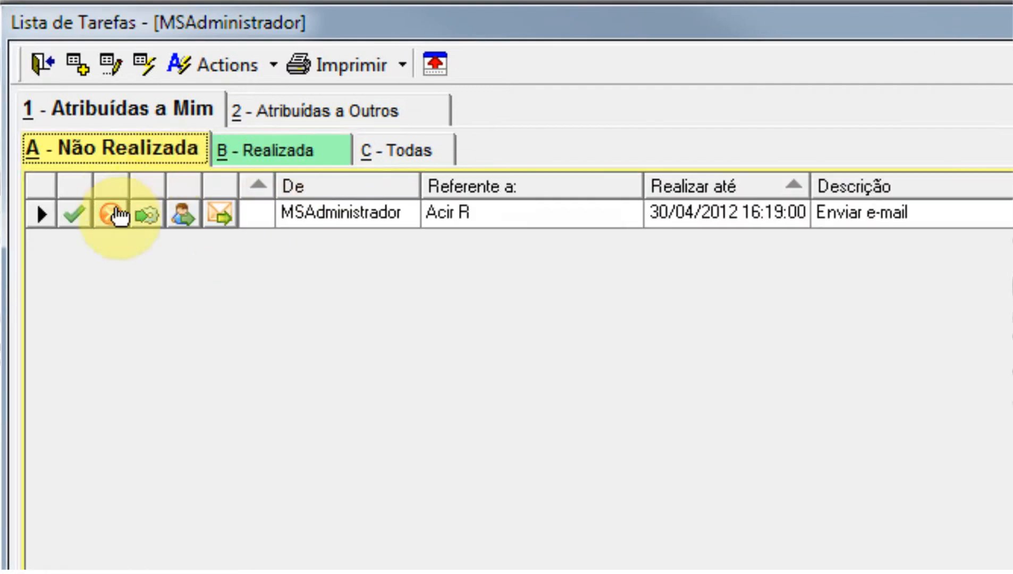
pyautogui.click(74, 218)
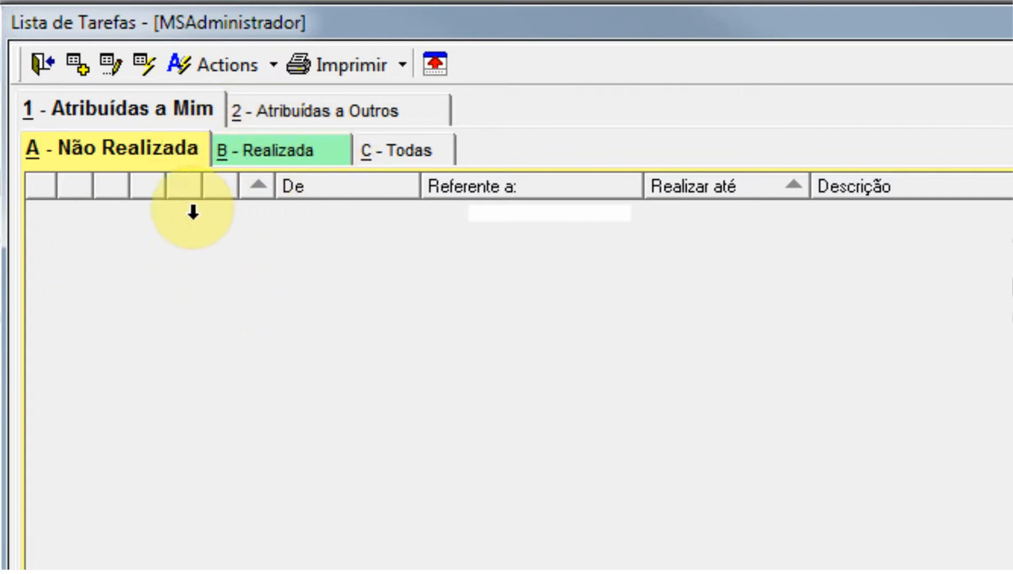
# Check the performed tasks assigned to me and compare them with those assigned to others.
pyautogui.click(266, 153)
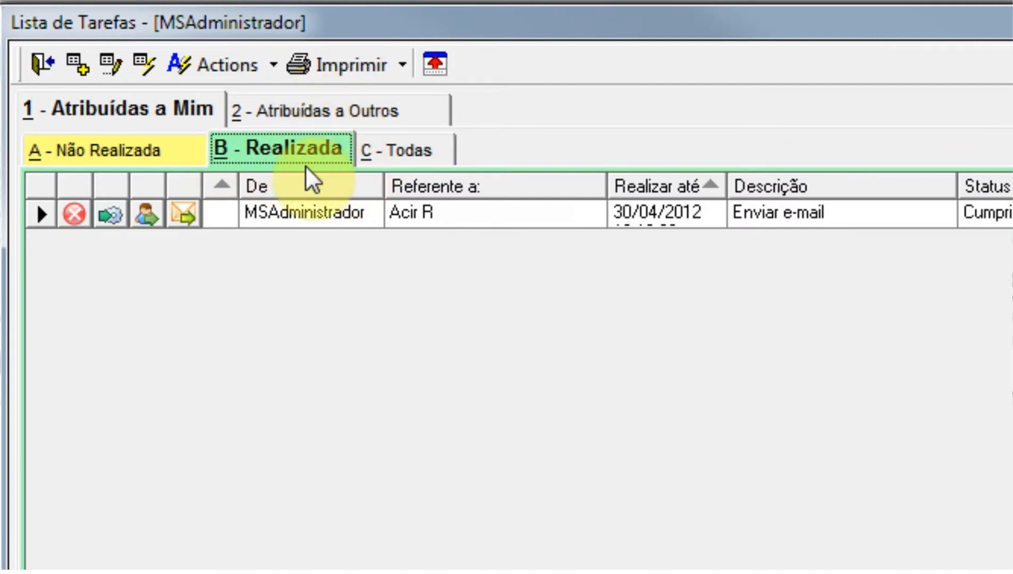
pyautogui.click(325, 111)
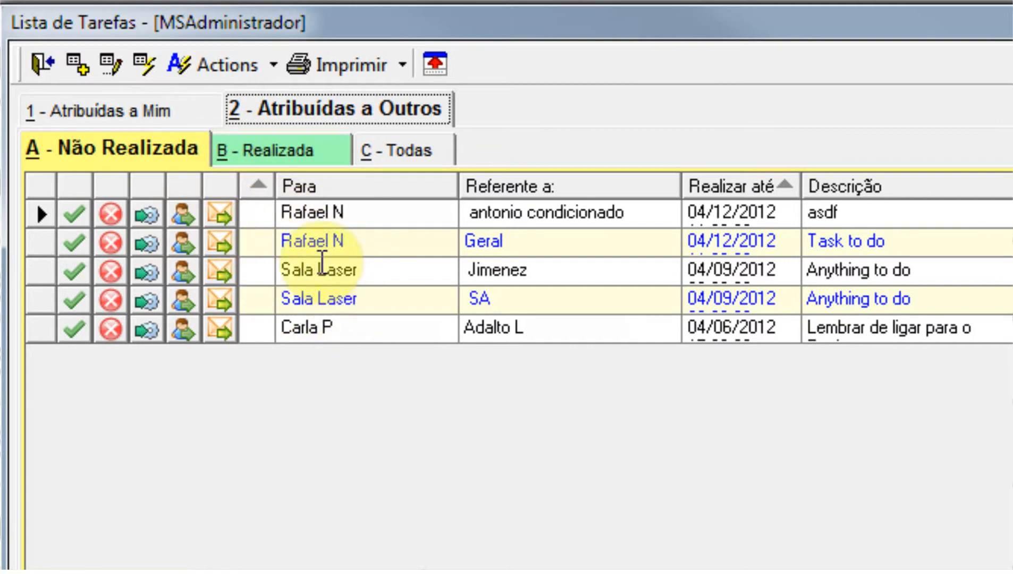
pyautogui.click(256, 155)
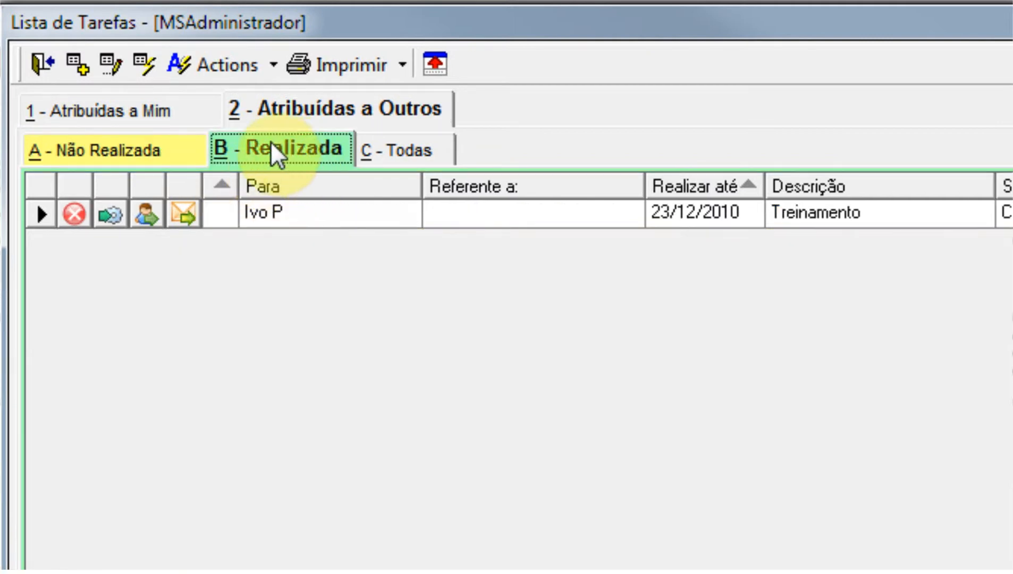
pyautogui.click(163, 106)
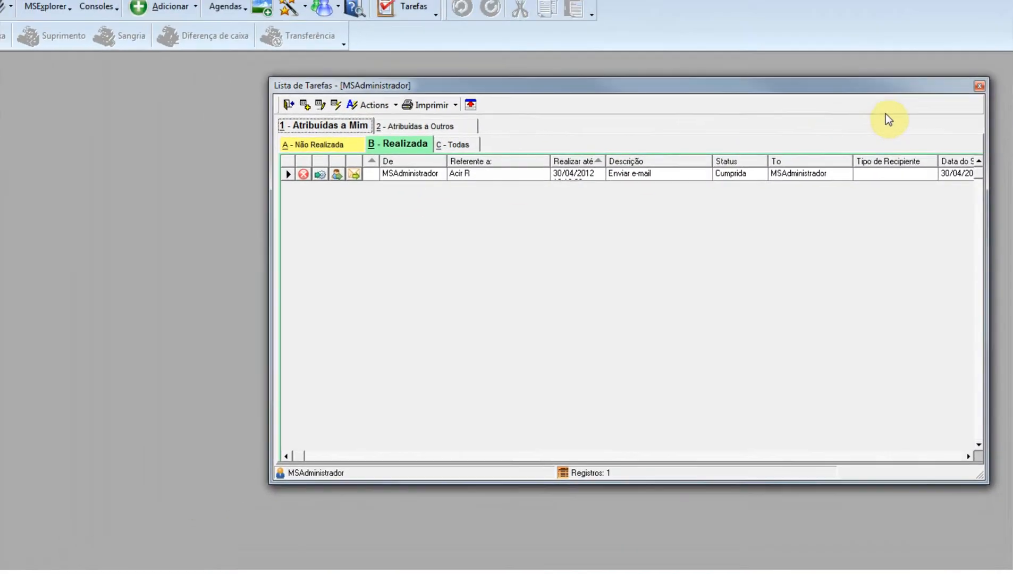
# Close the task list and open the prescription under Receitas in the Console do Paciente.
pyautogui.click(973, 112)
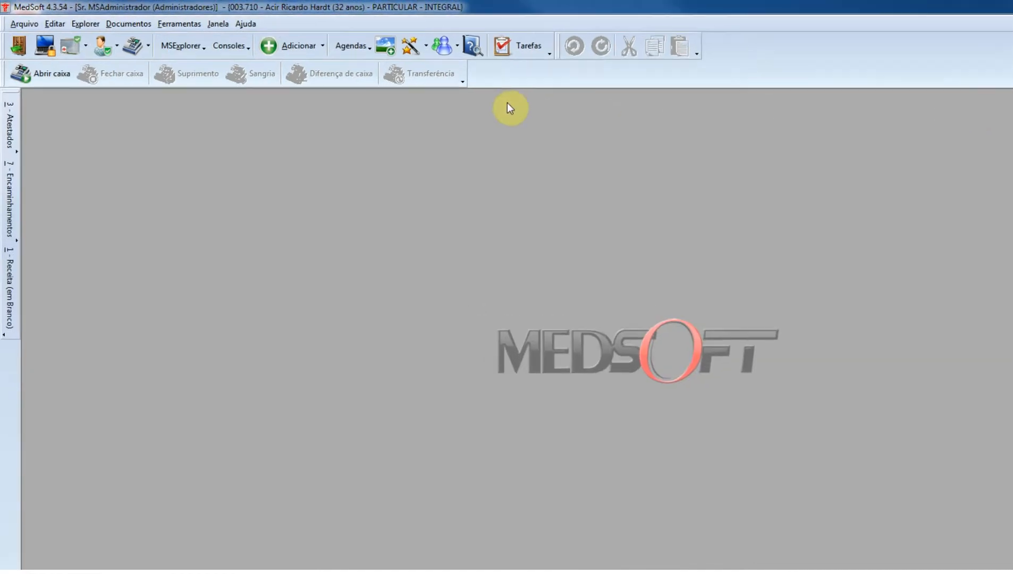
pyautogui.click(215, 43)
pyautogui.click(390, 105)
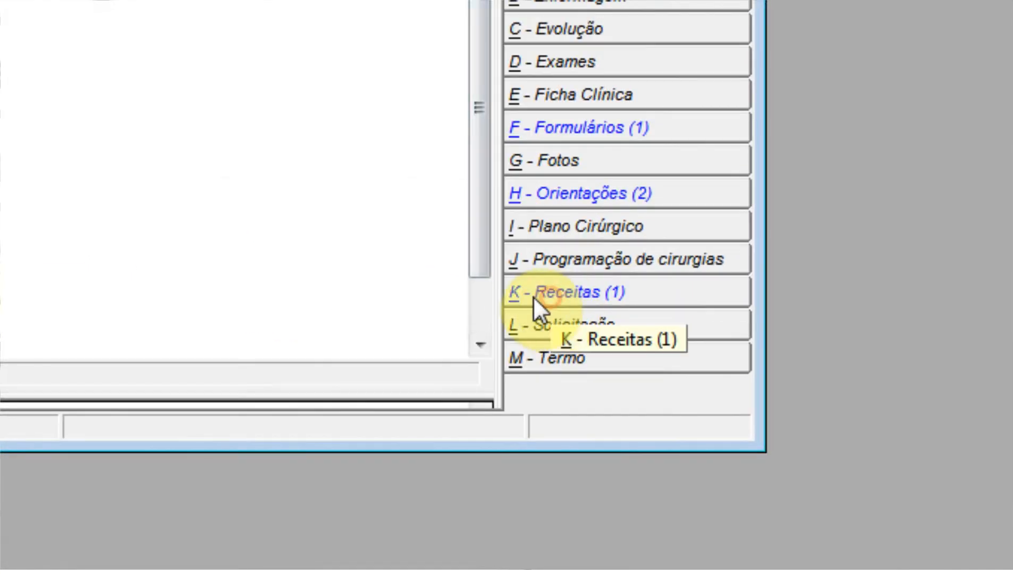
pyautogui.click(534, 296)
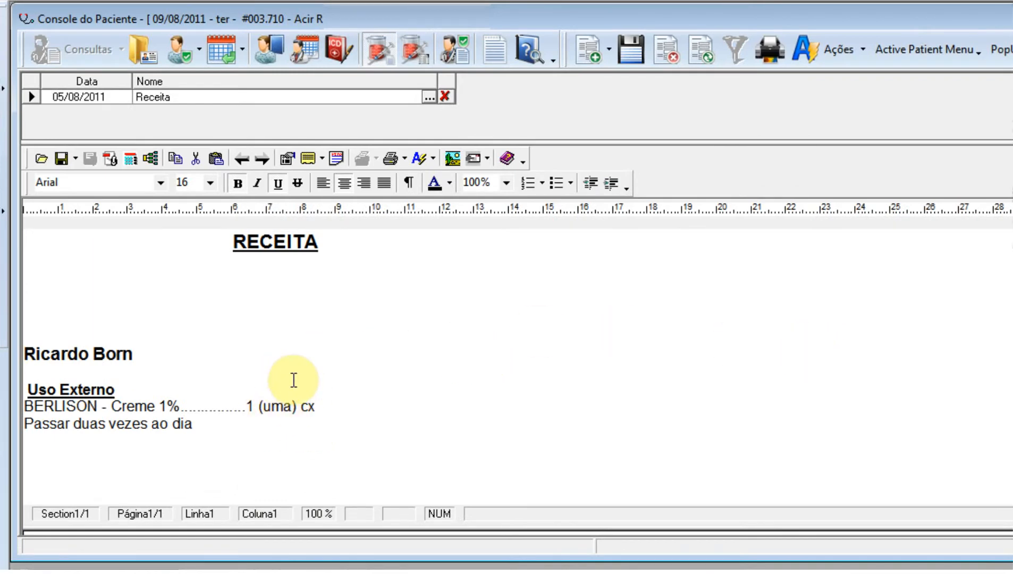
# Insert a task linked to the Receita document and set its due date to 01/05/2012.
pyautogui.click(433, 159)
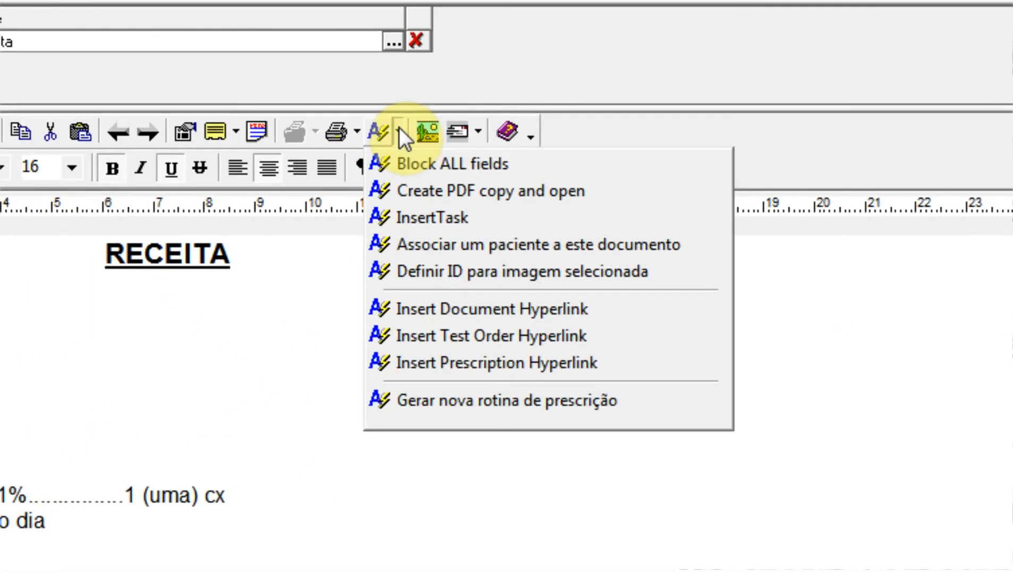
pyautogui.click(414, 217)
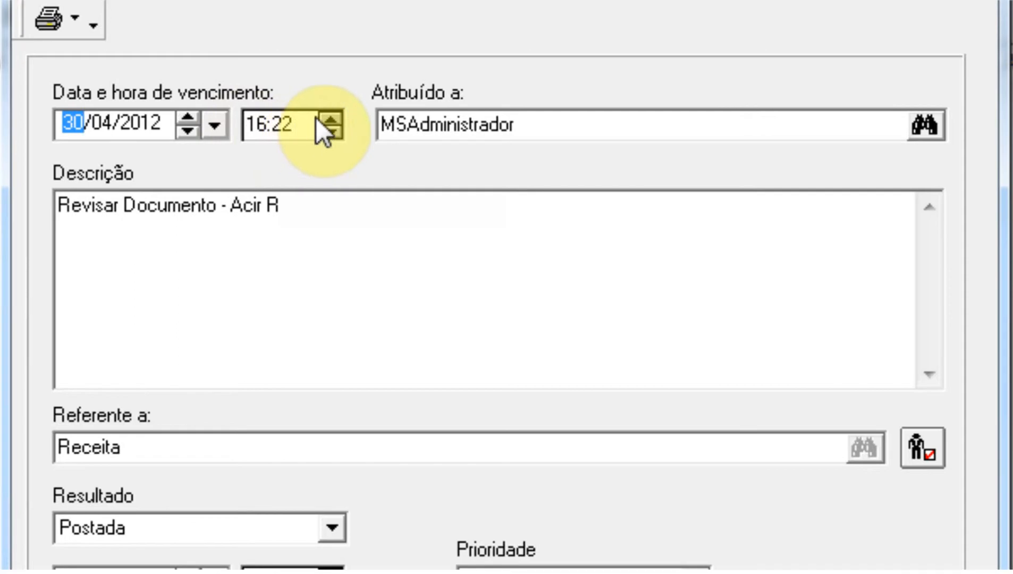
pyautogui.click(194, 118)
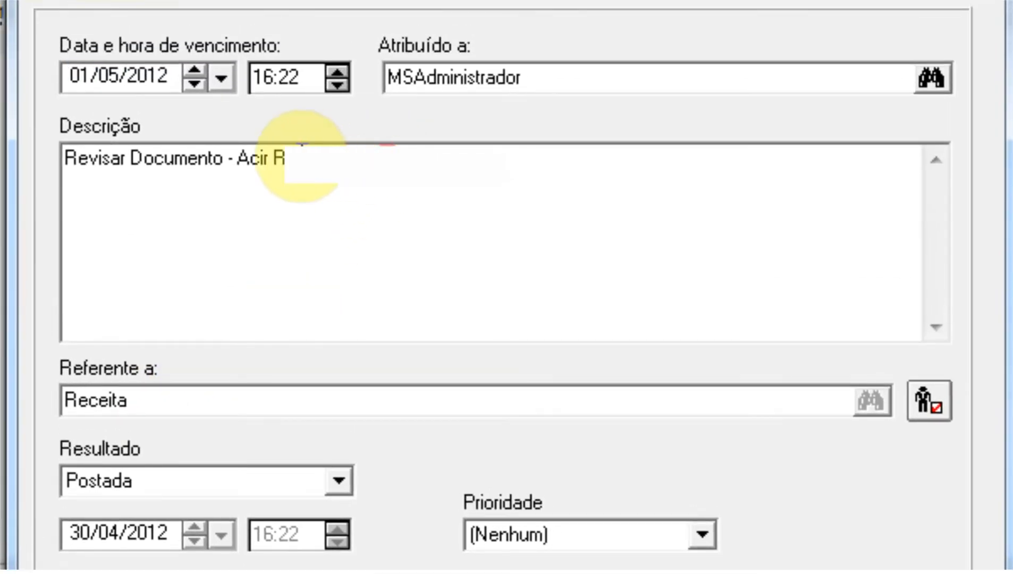
pyautogui.moveTo(288, 158); pyautogui.dragTo(235, 158)
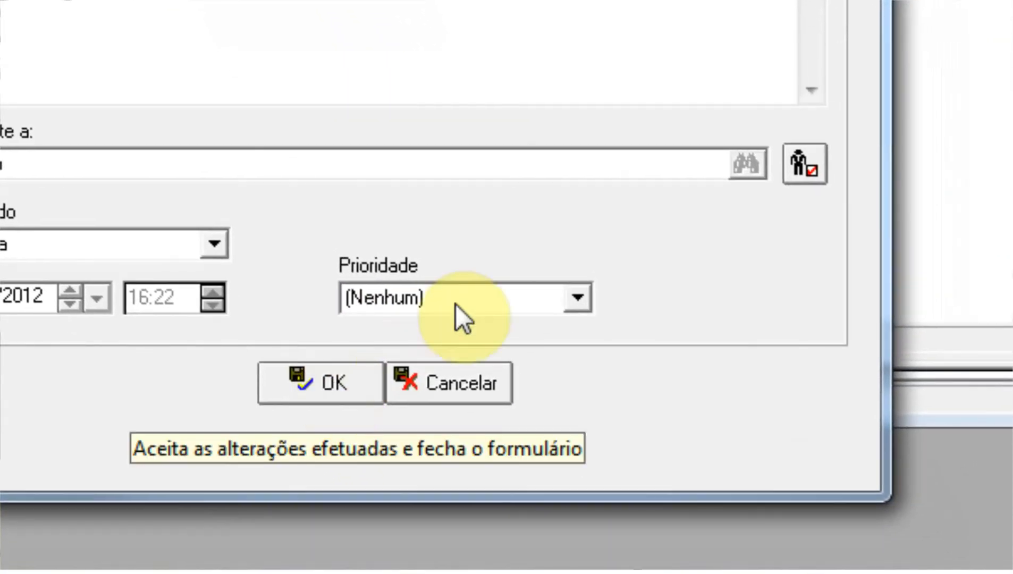
# Set the document review task's Prioridade to Alta and save the task.
pyautogui.click(630, 403)
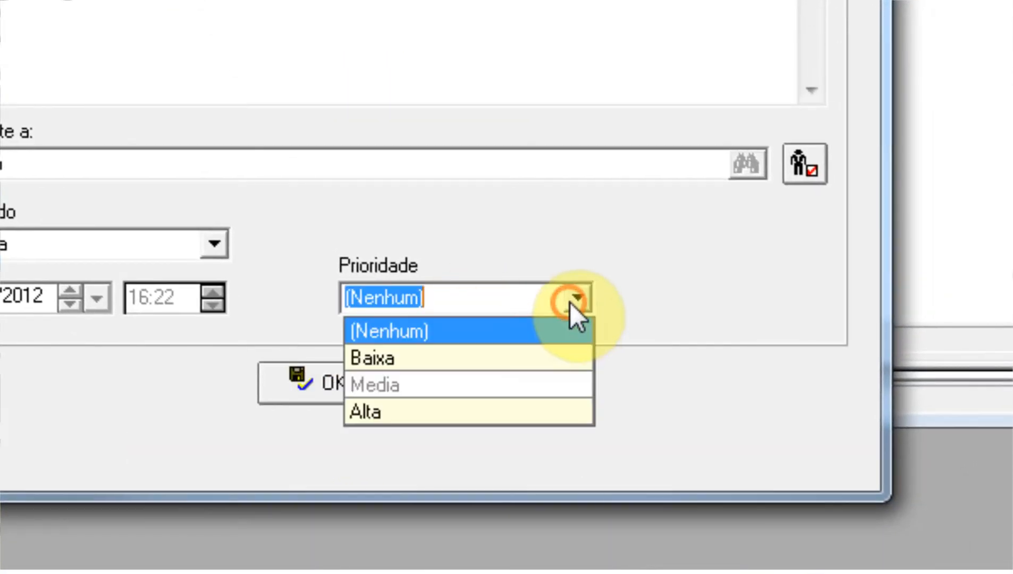
pyautogui.click(460, 411)
pyautogui.click(332, 376)
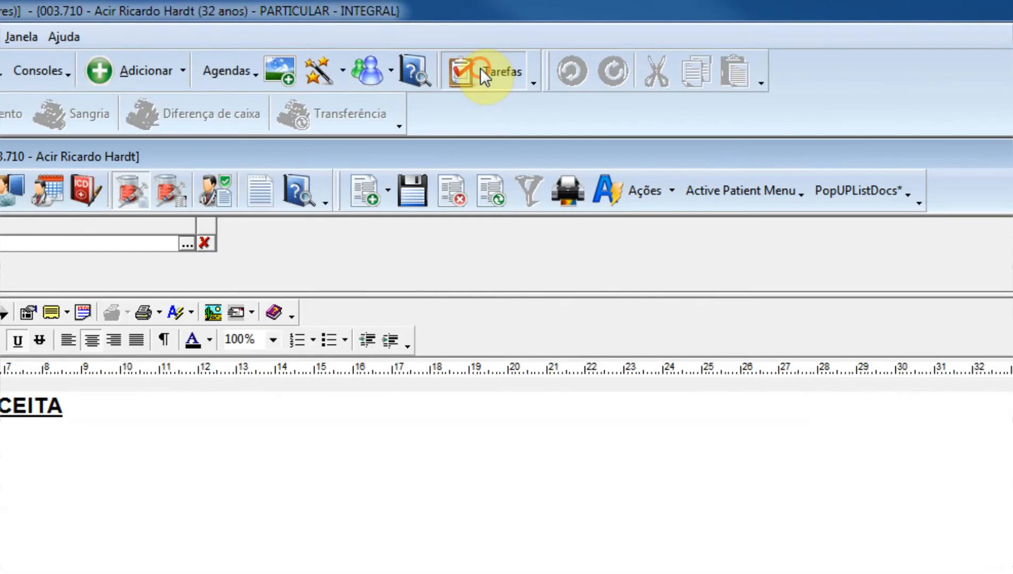
# Open the task list and widen the Referente a and Descrição columns.
pyautogui.click(410, 35)
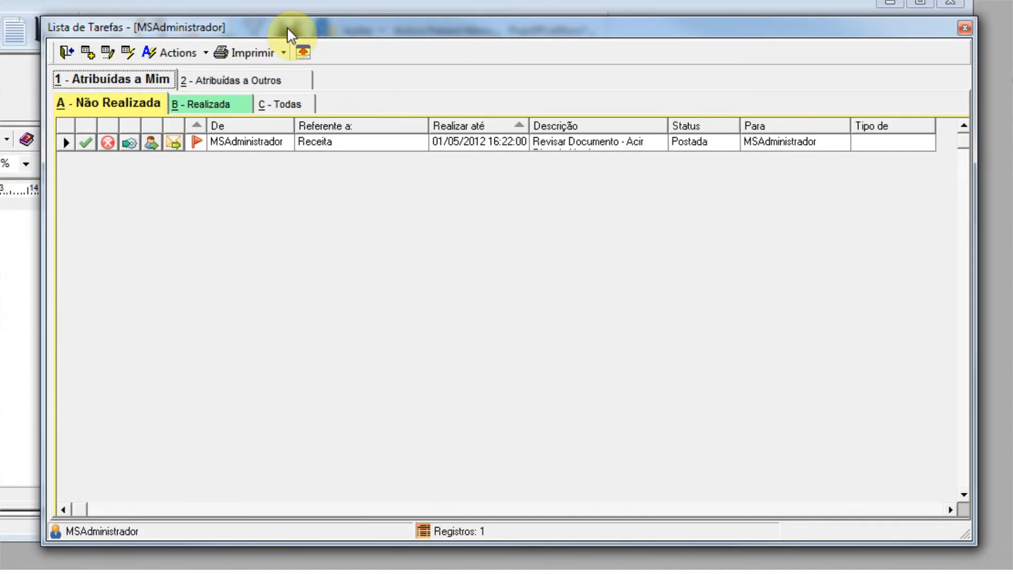
pyautogui.moveTo(287, 32); pyautogui.dragTo(300, 33)
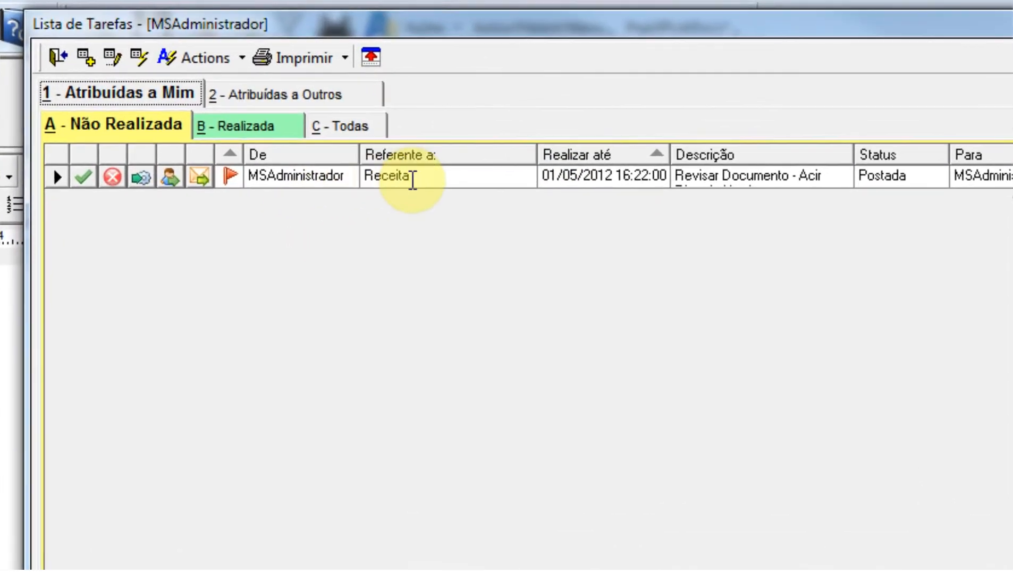
pyautogui.moveTo(601, 176)
pyautogui.mouseDown()
pyautogui.moveTo(679, 171)
pyautogui.moveTo(647, 176)
pyautogui.moveTo(733, 184)
pyautogui.mouseUp()
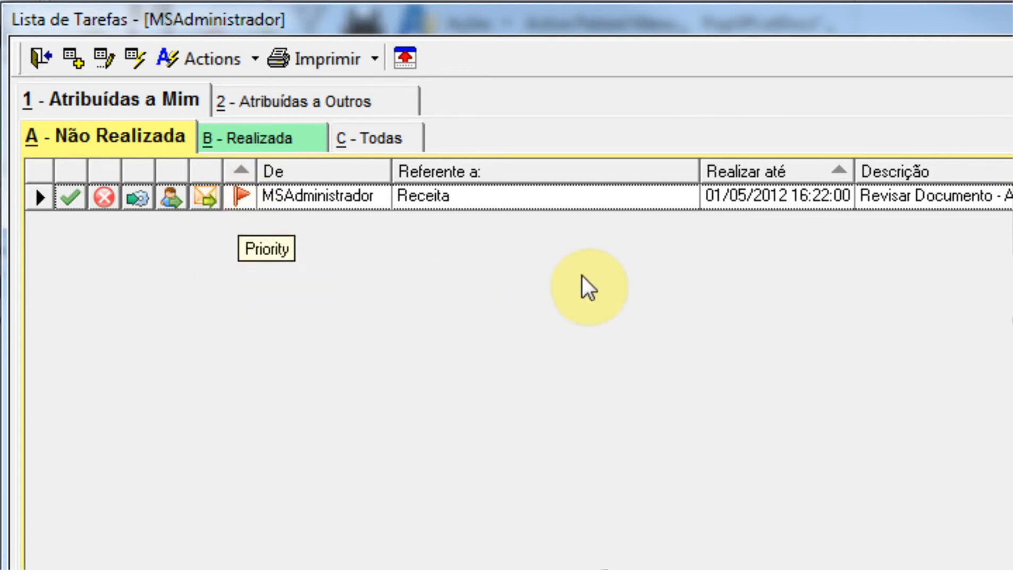
# Open the task's linked Receita document in the patient console and move the task list clear of it.
pyautogui.click(139, 201)
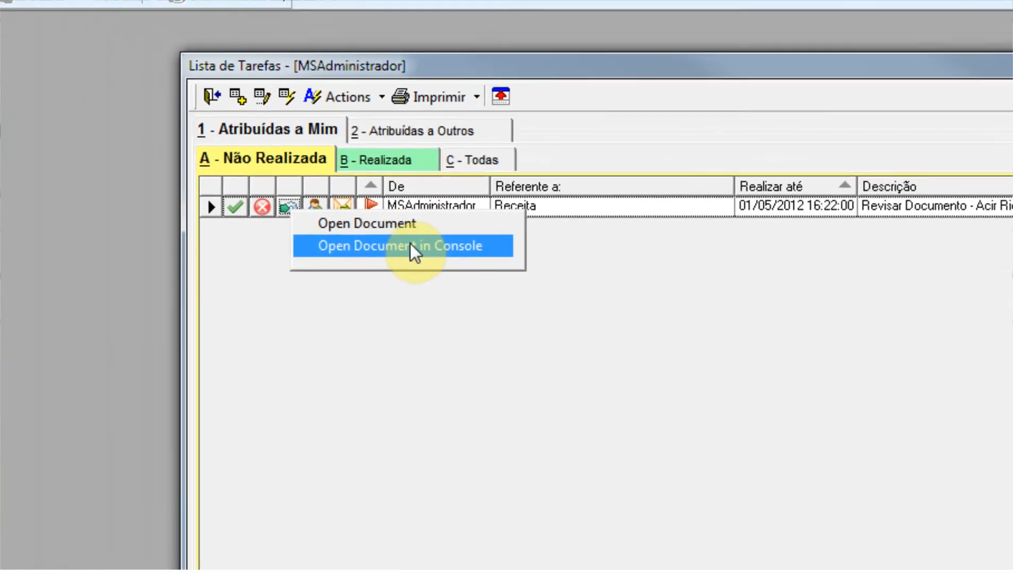
pyautogui.click(292, 245)
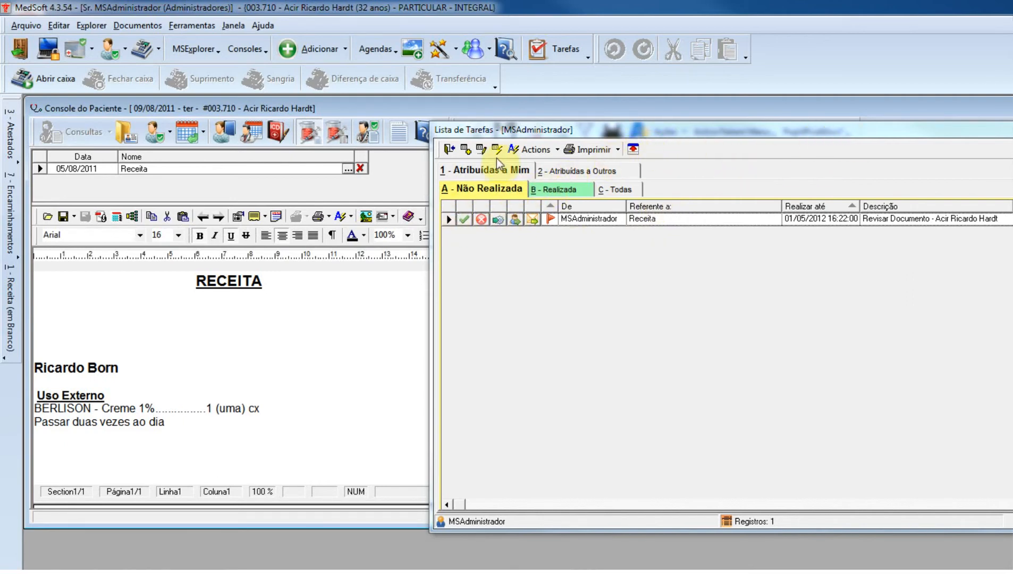
pyautogui.moveTo(507, 129); pyautogui.dragTo(553, 418)
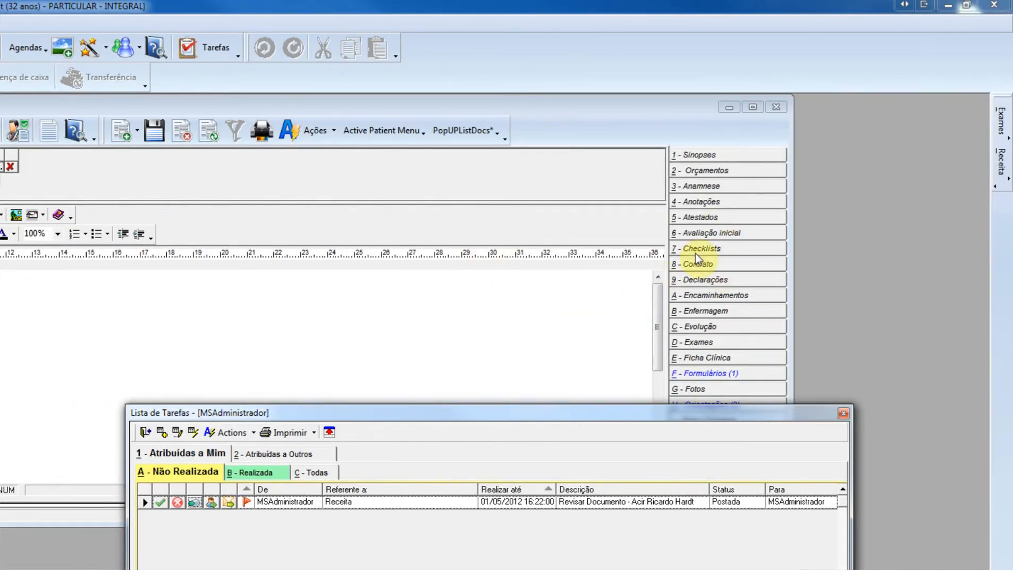
# Close the patient console, open the task's Receita document in its own window, and move the task list beside it.
pyautogui.click(775, 107)
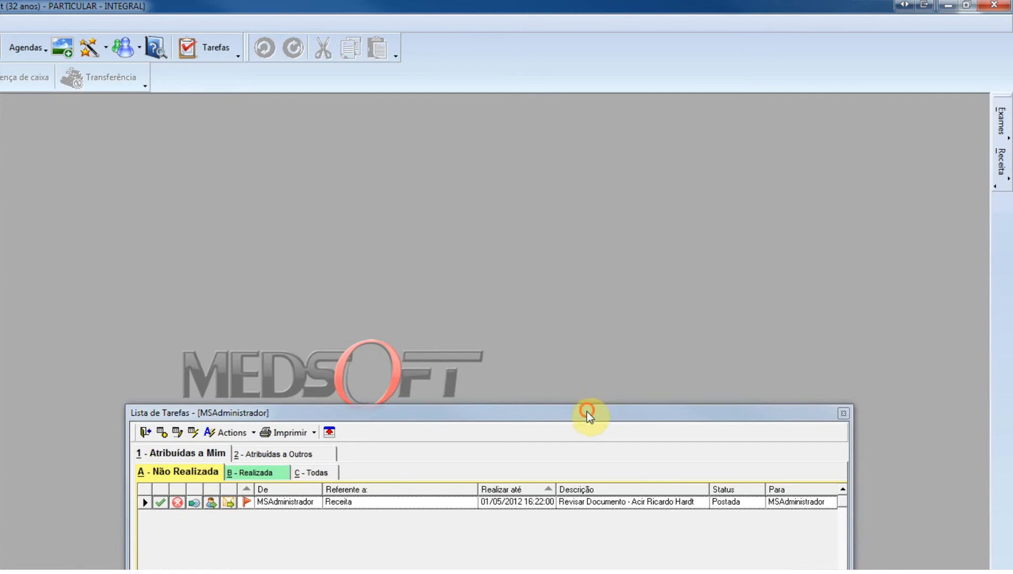
pyautogui.moveTo(587, 411); pyautogui.dragTo(537, 153)
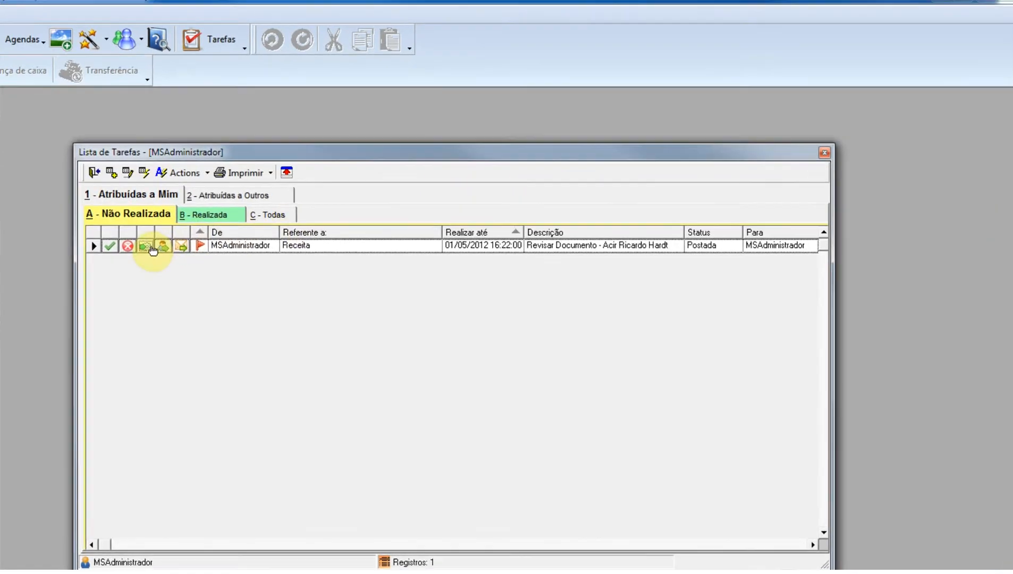
pyautogui.click(153, 249)
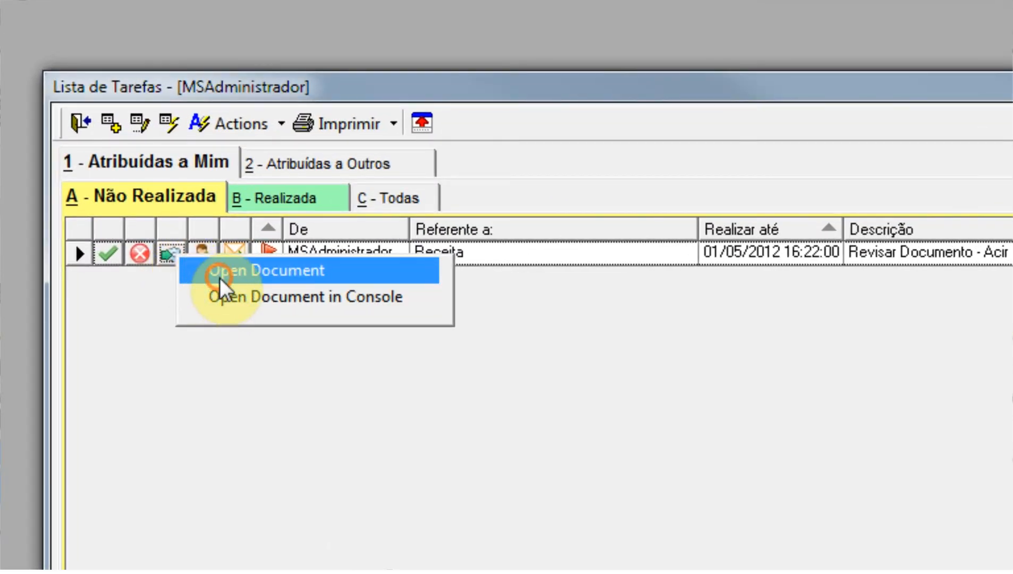
pyautogui.click(219, 278)
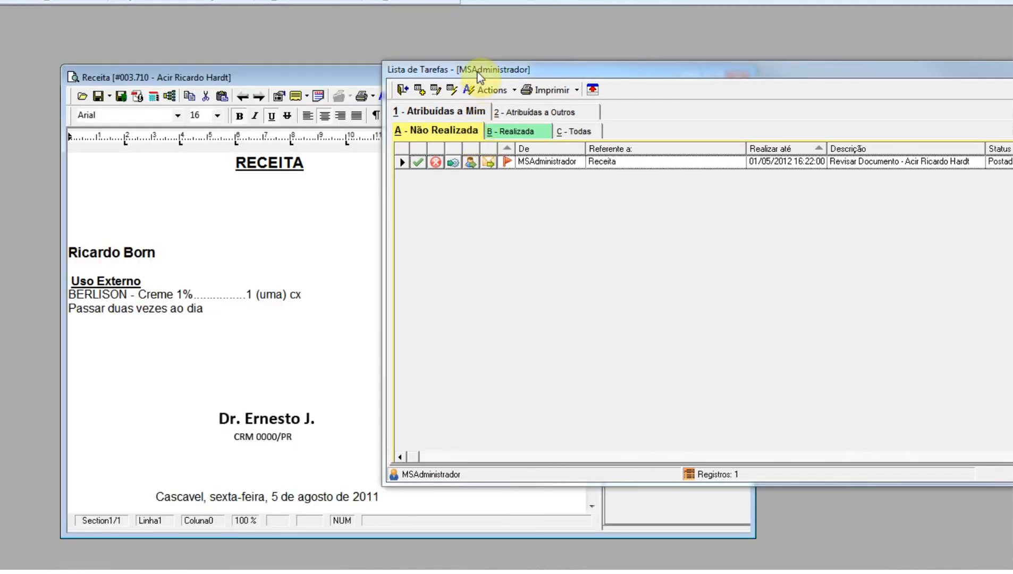
pyautogui.moveTo(478, 73); pyautogui.dragTo(719, 75)
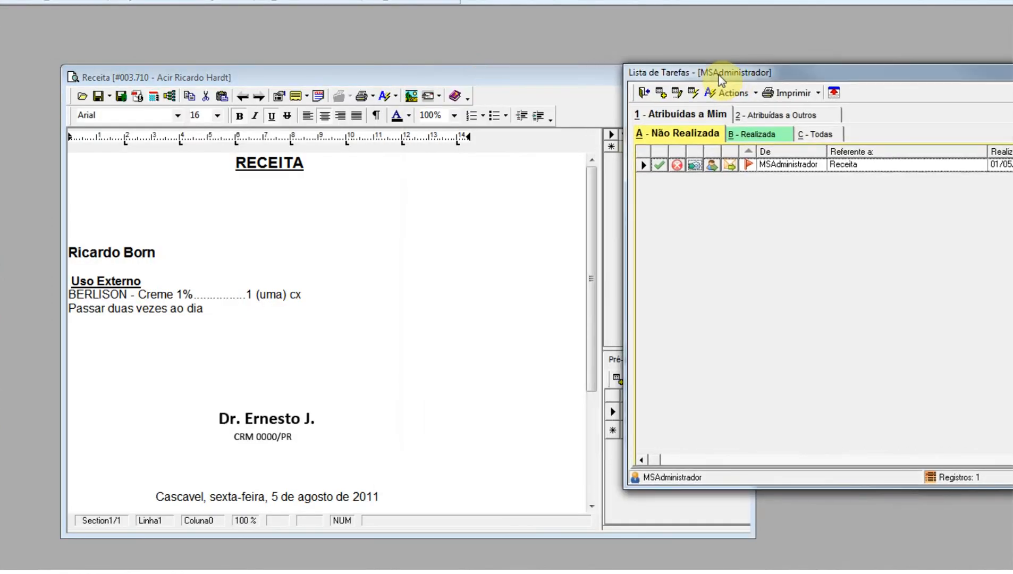
# Collapse and re-expand the task list window, and mark the Receita review task as performed.
pyautogui.click(833, 93)
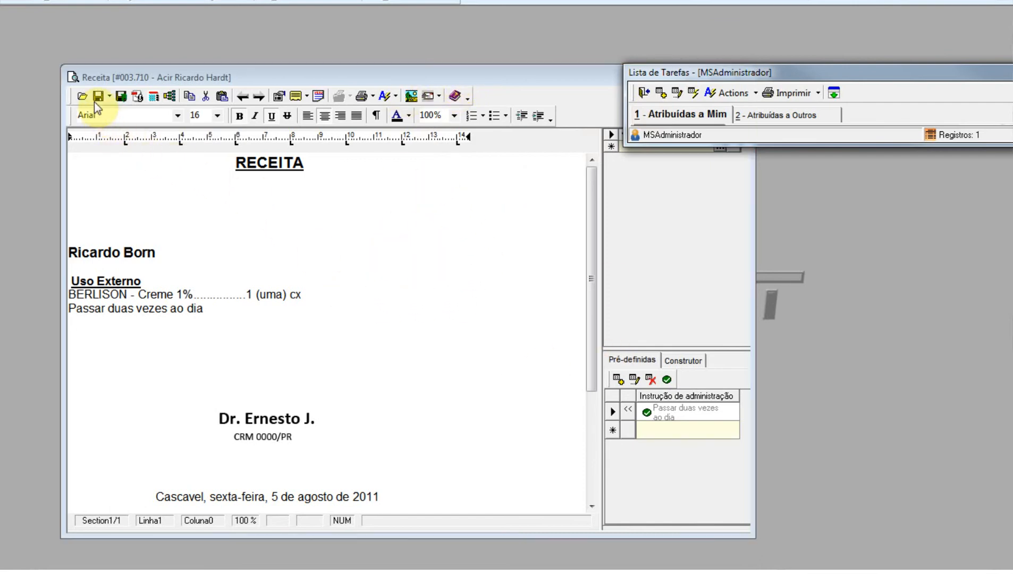
pyautogui.click(833, 92)
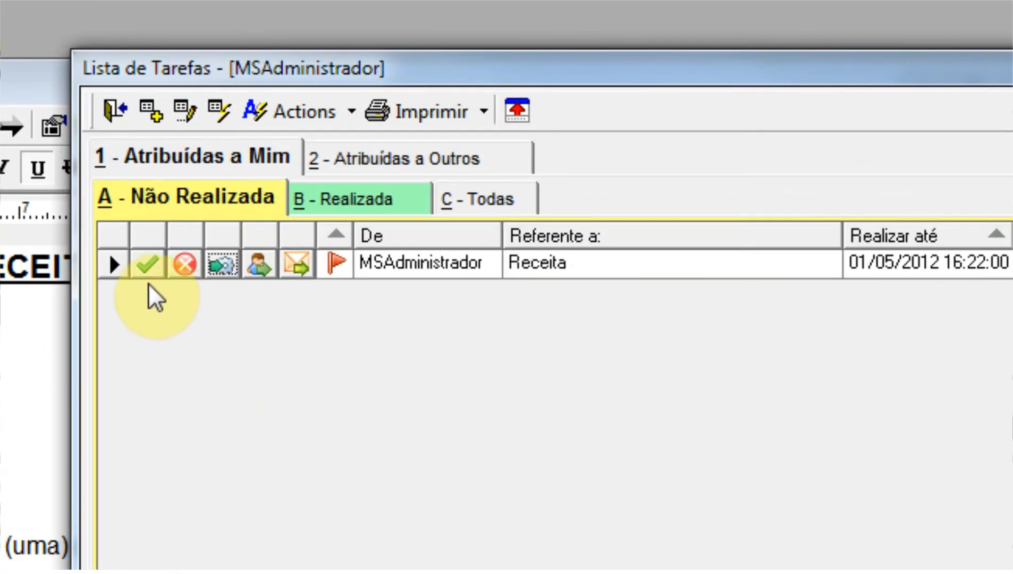
pyautogui.click(302, 180)
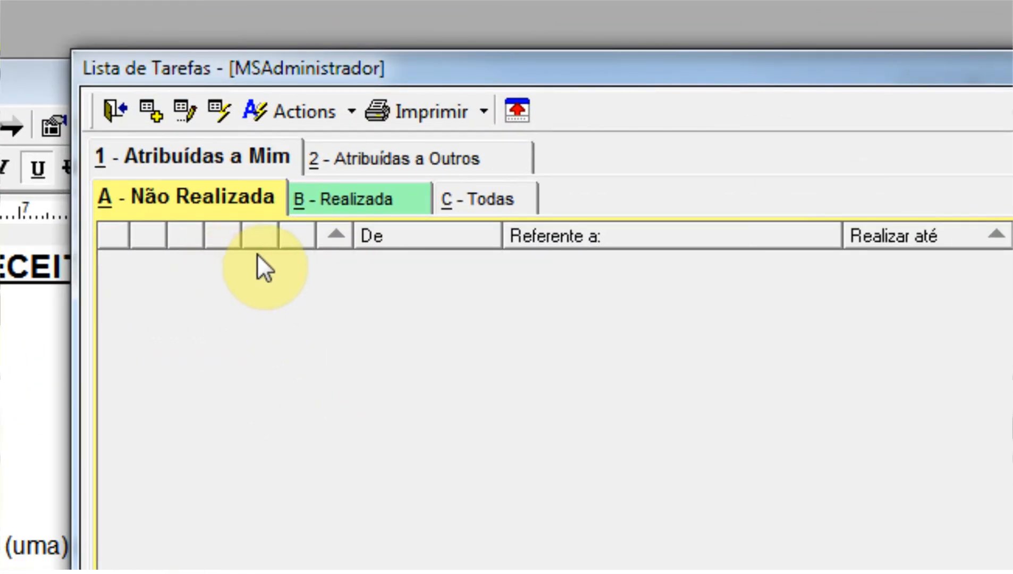